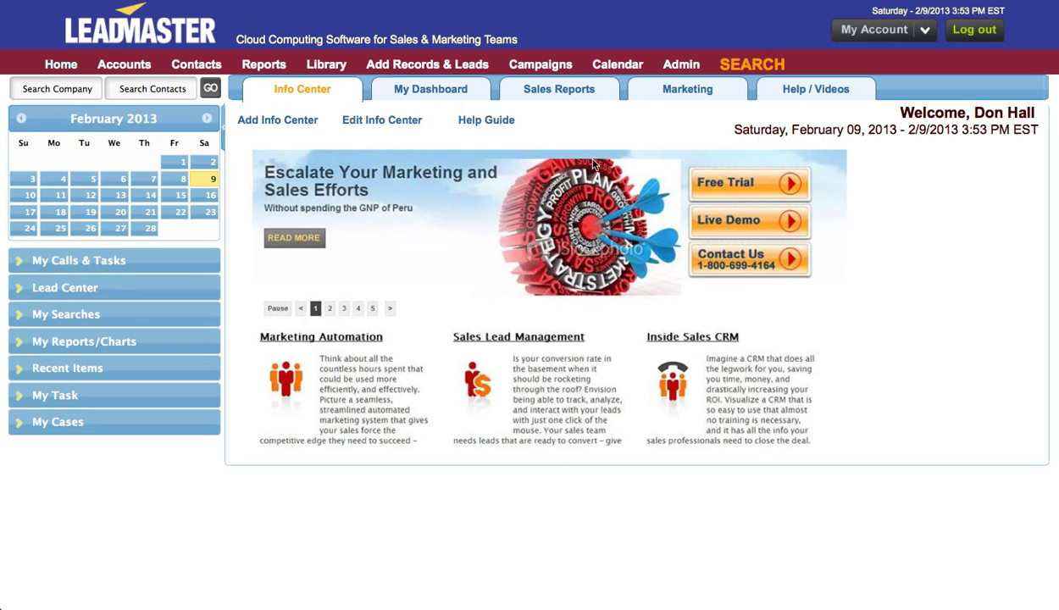
Go to the E-Mail Campaigns page under Campaigns and collapse the left side panel.
{"action": "mouse_move", "coordinate": [557, 78]}
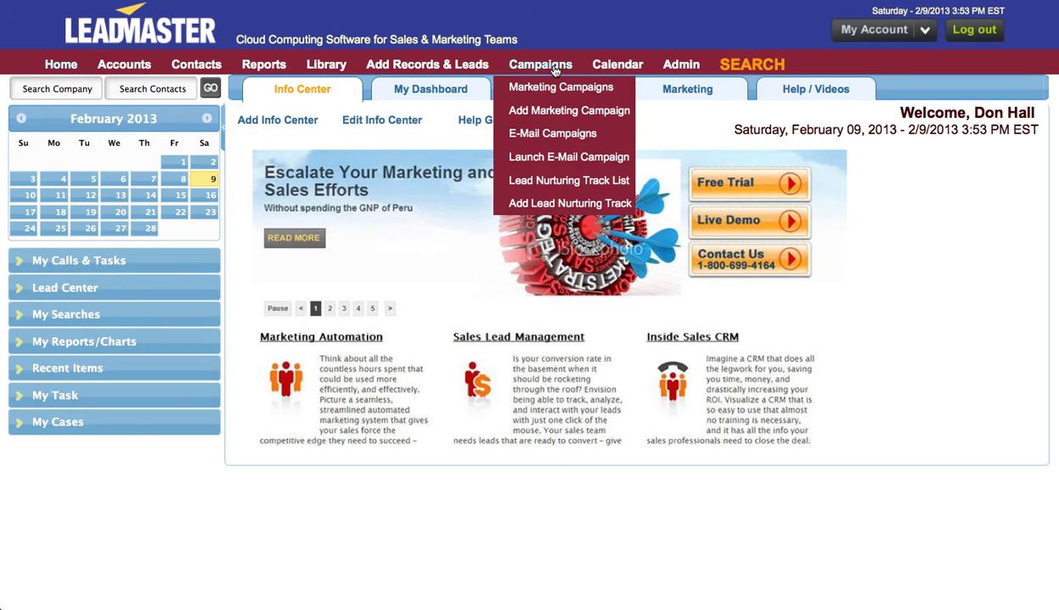
{"action": "left_click", "coordinate": [552, 135]}
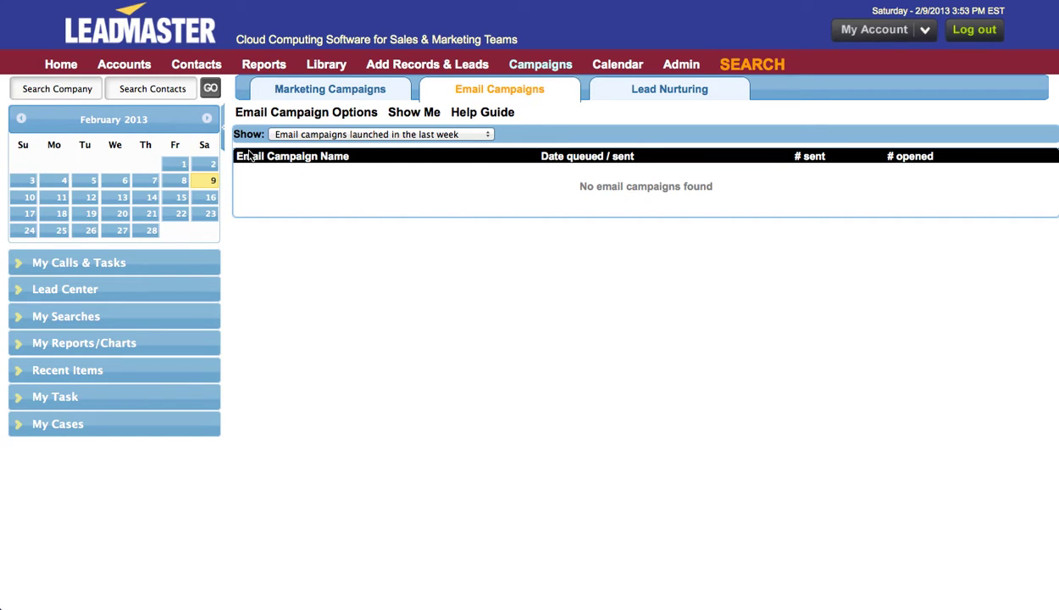
{"action": "left_click", "coordinate": [225, 129]}
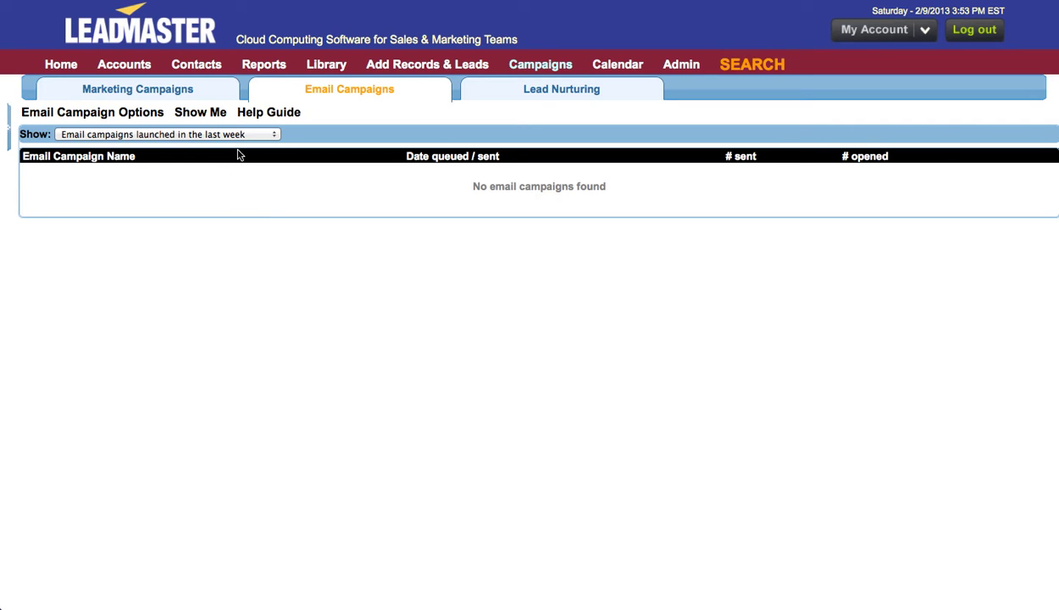
{"action": "mouse_move", "coordinate": [96, 119]}
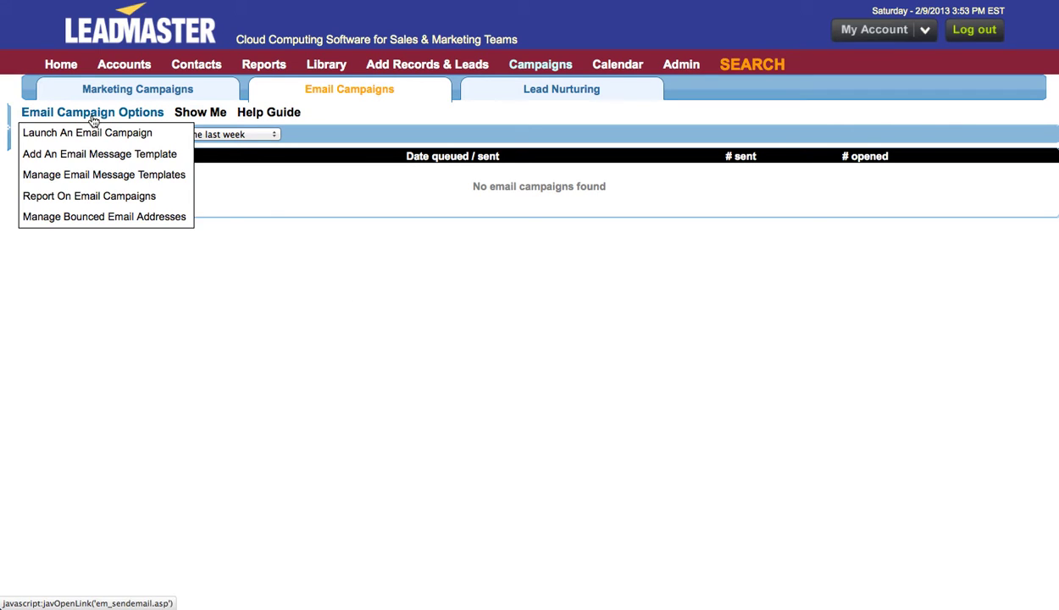
Open Manage Email Message Templates and look over the personal, group and global template sections.
{"action": "left_click", "coordinate": [94, 178]}
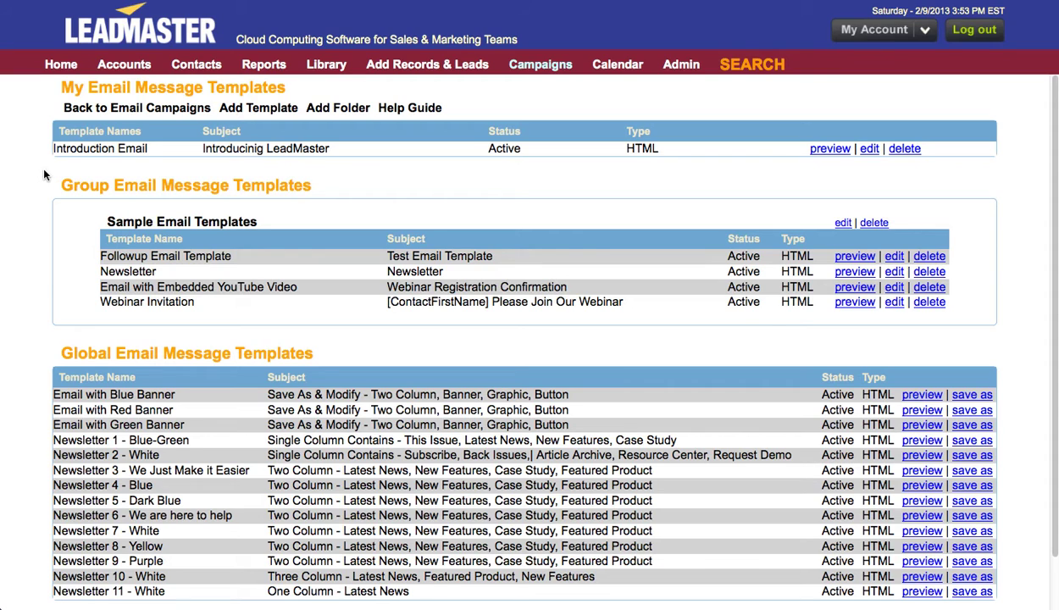
{"action": "left_click_drag", "start_coordinate": [58, 87], "coordinate": [205, 89]}
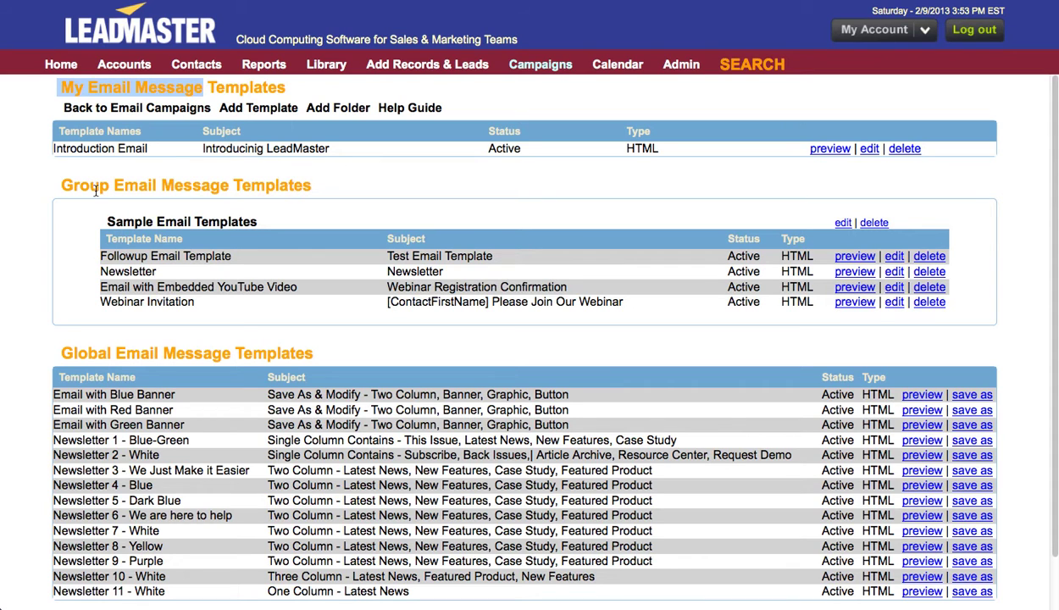
{"action": "left_click", "coordinate": [61, 185]}
{"action": "left_click_drag", "start_coordinate": [61, 185], "coordinate": [232, 187]}
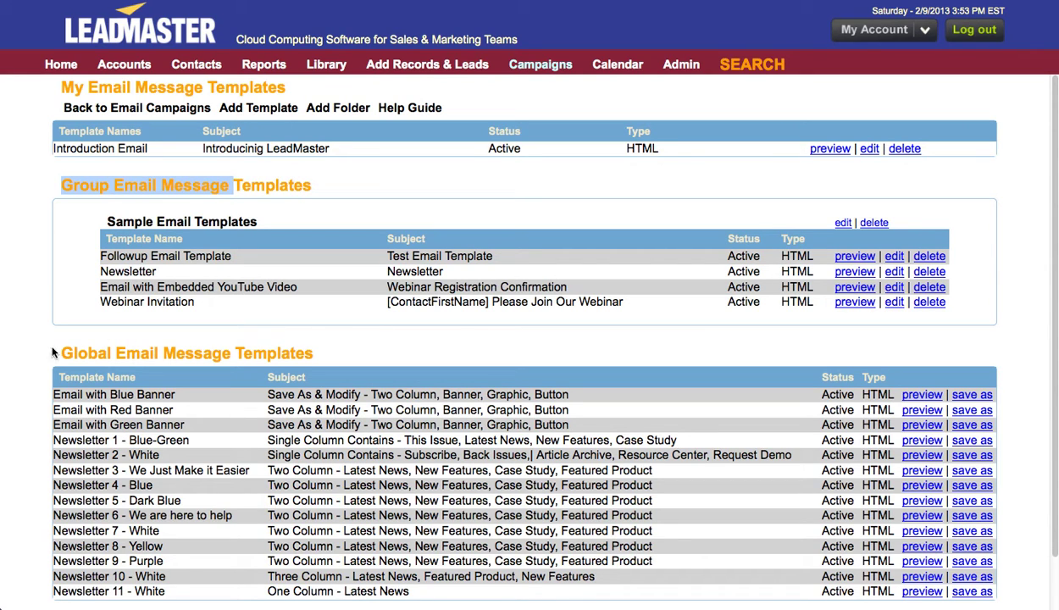
{"action": "left_click_drag", "start_coordinate": [55, 358], "coordinate": [232, 354]}
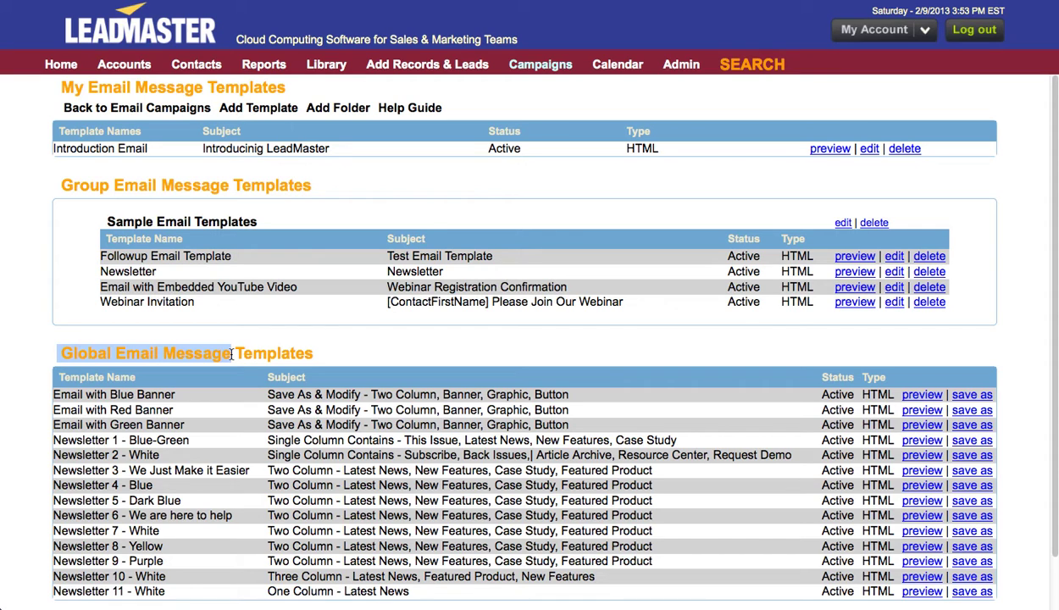
{"action": "left_click", "coordinate": [404, 346]}
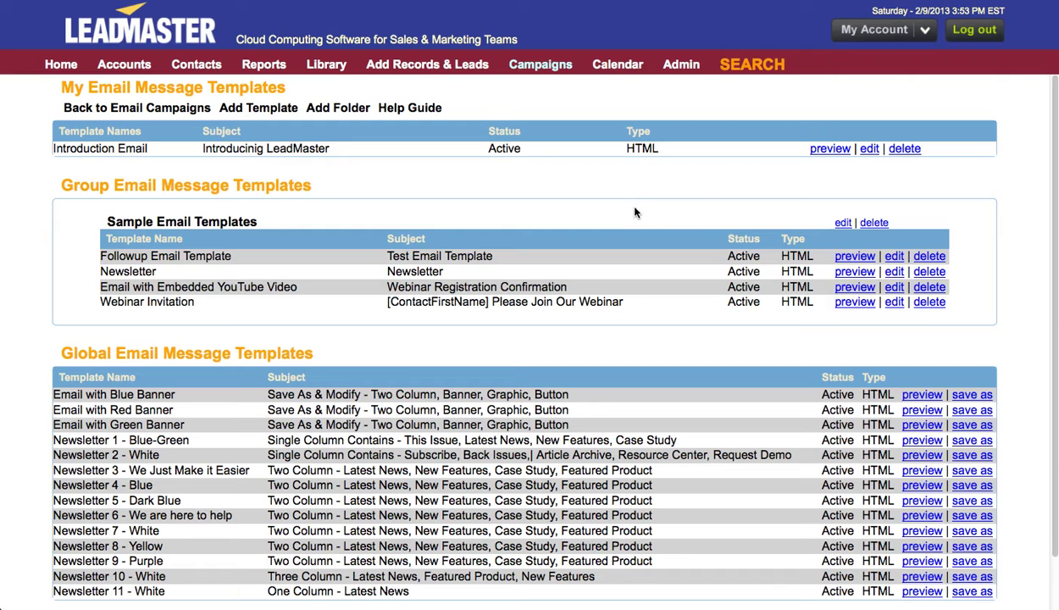
Edit the Newsletter row under Sample Email Templates and view the template folder choices.
{"action": "left_click", "coordinate": [897, 275]}
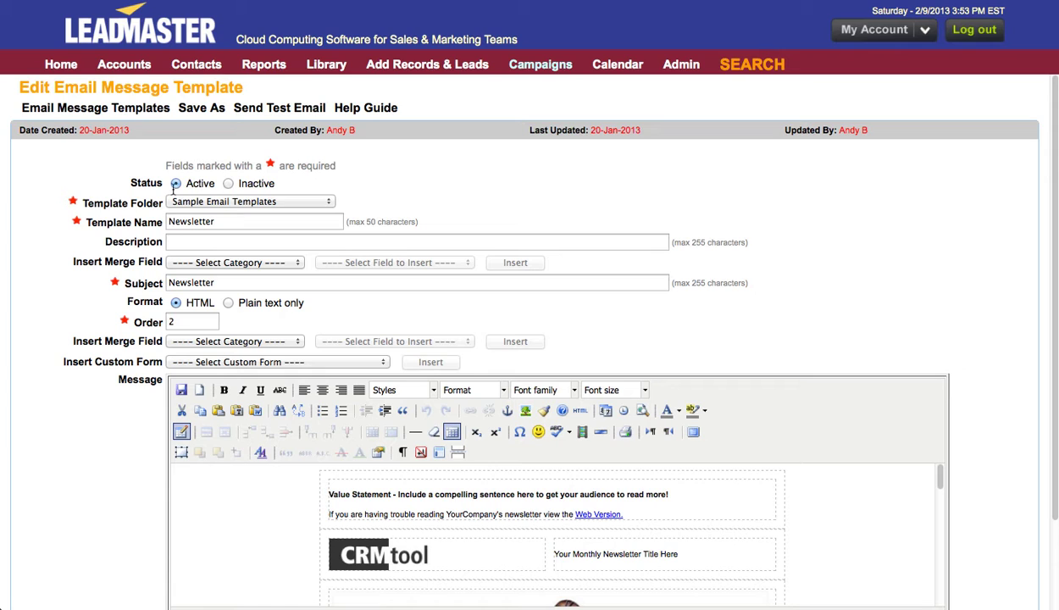
{"action": "left_click", "coordinate": [219, 203]}
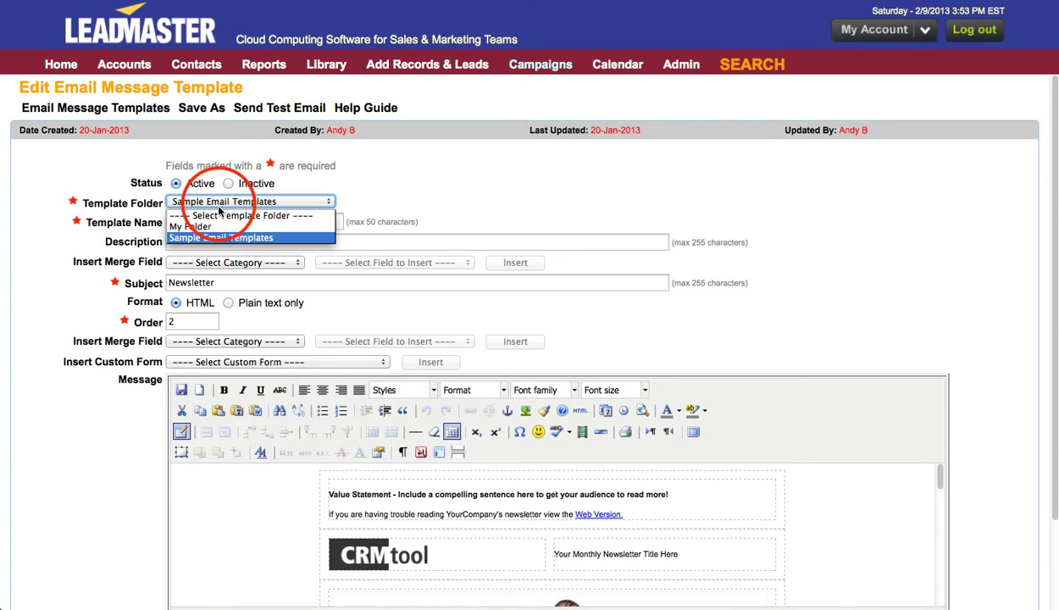
Keep the Sample Email Templates folder and insert Contact > F Name into the subject.
{"action": "left_click", "coordinate": [287, 240]}
{"action": "left_click_drag", "start_coordinate": [87, 222], "coordinate": [161, 222]}
{"action": "left_click", "coordinate": [174, 243]}
{"action": "left_click", "coordinate": [188, 263]}
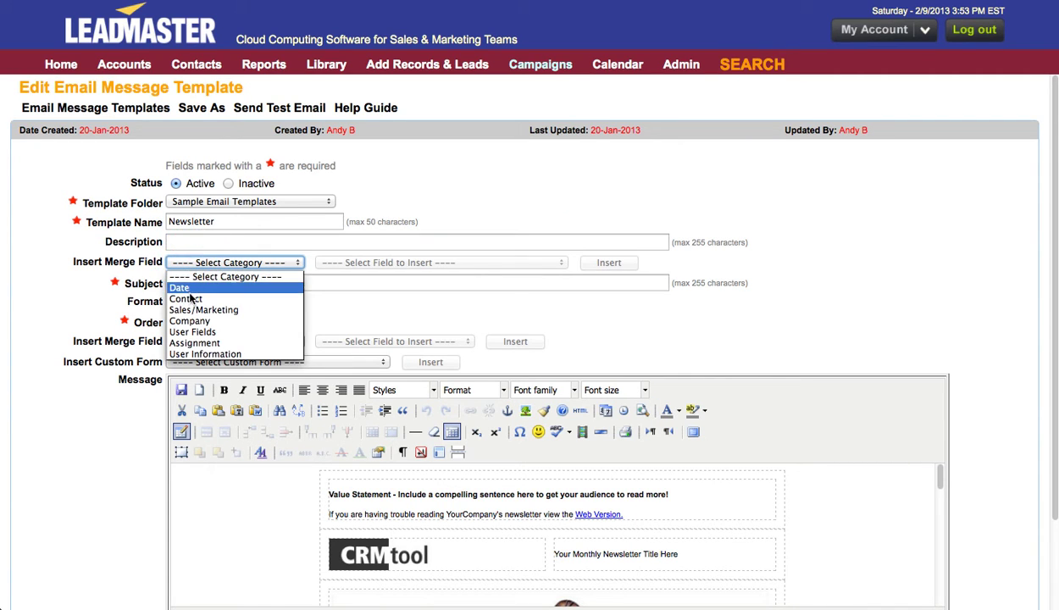
{"action": "left_click", "coordinate": [190, 299]}
{"action": "left_click", "coordinate": [341, 263]}
{"action": "left_click", "coordinate": [350, 299]}
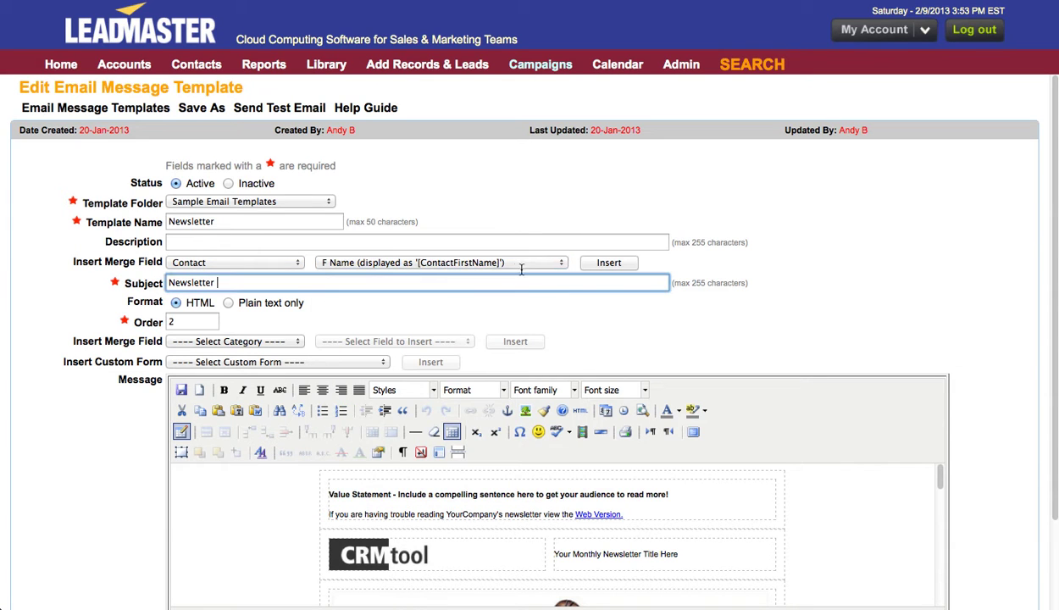
{"action": "left_click", "coordinate": [593, 266]}
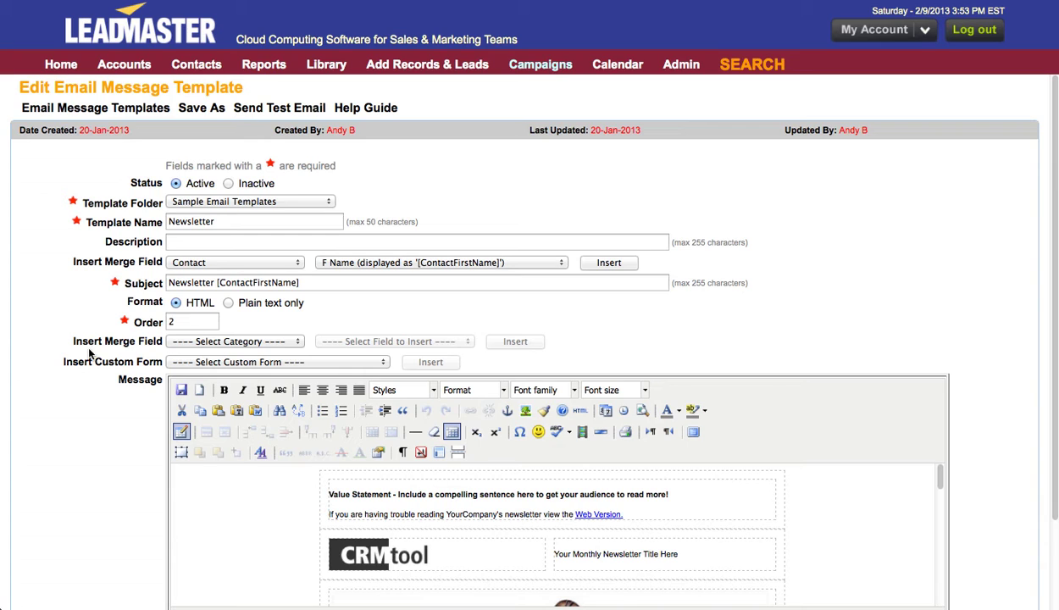
Look over the second merge field option and the custom form option.
{"action": "left_click_drag", "start_coordinate": [73, 339], "coordinate": [166, 344]}
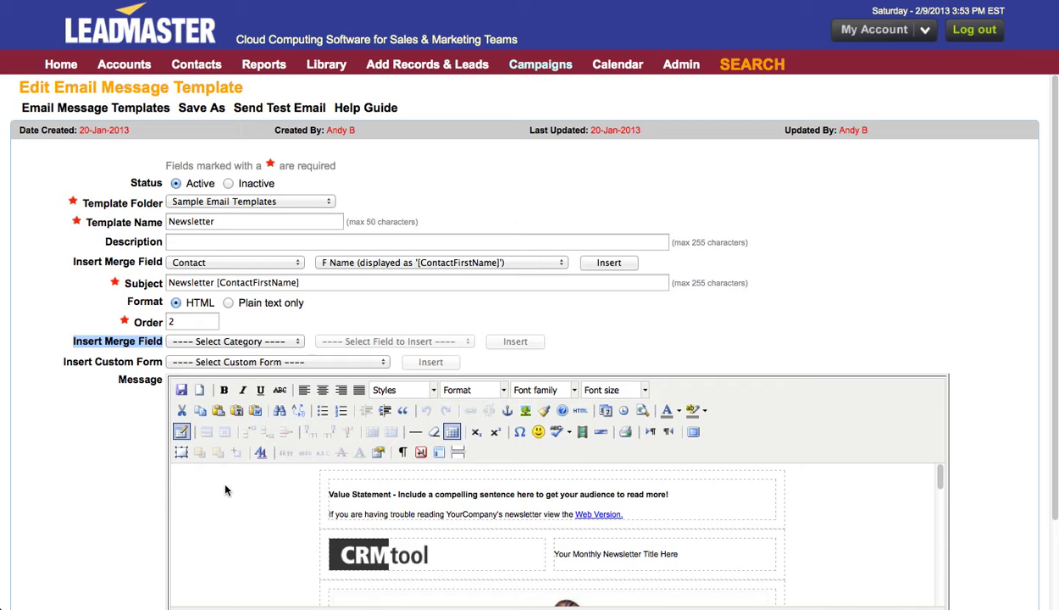
{"action": "left_click", "coordinate": [77, 358]}
{"action": "triple_click", "coordinate": [151, 354]}
Drag the message editor's bottom-right corner down to lengthen it and show more newsletter body.
{"action": "left_click", "coordinate": [151, 396]}
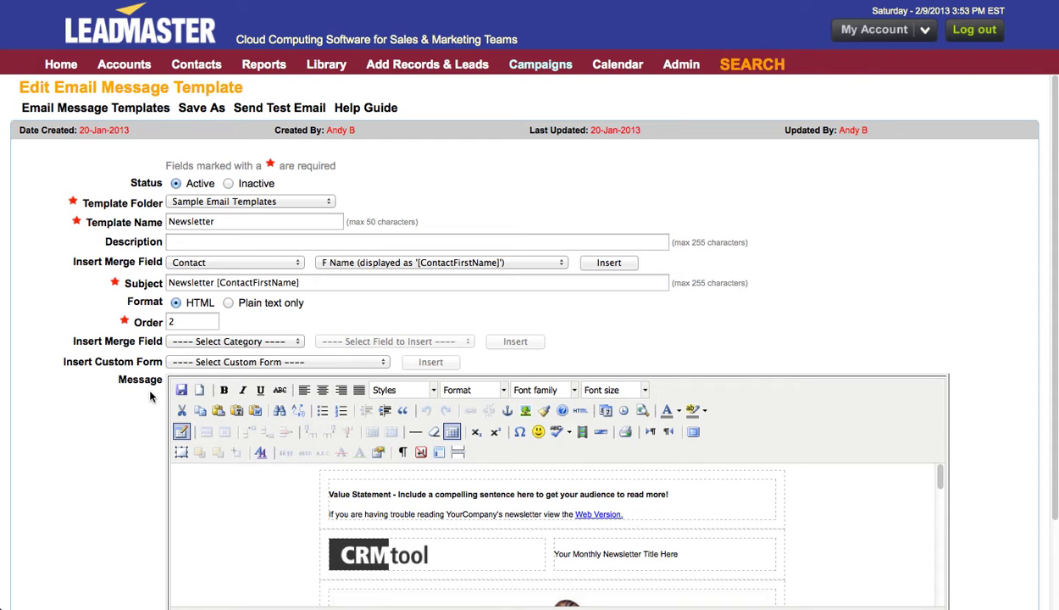
{"action": "scroll", "coordinate": [150, 395], "scroll_direction": "down", "scroll_amount": 2}
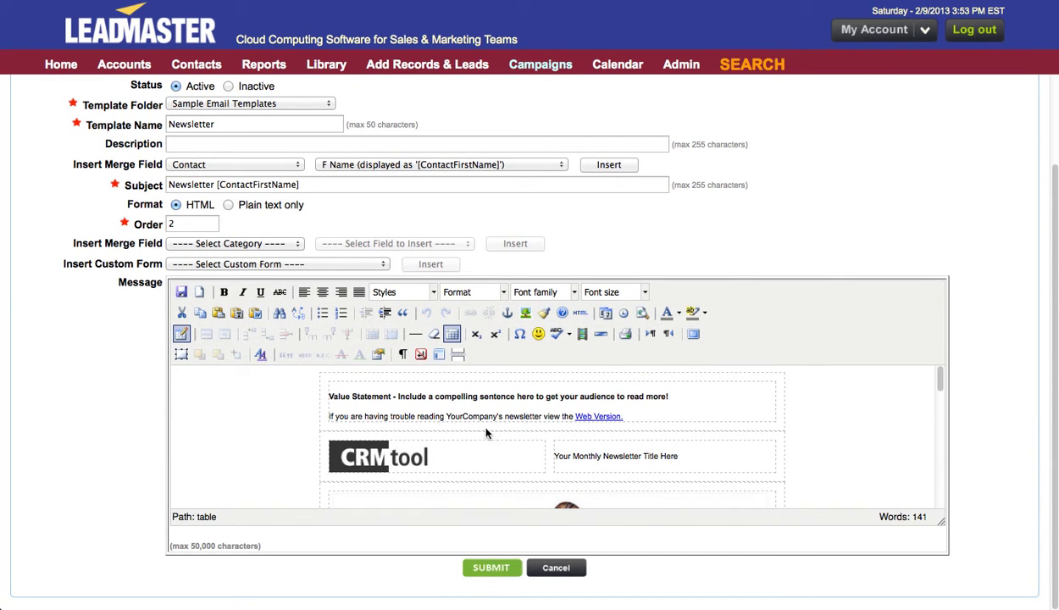
{"action": "left_click", "coordinate": [940, 520]}
{"action": "left_click_drag", "start_coordinate": [940, 521], "coordinate": [935, 603]}
{"action": "scroll", "coordinate": [920, 440], "scroll_direction": "down", "scroll_amount": 1}
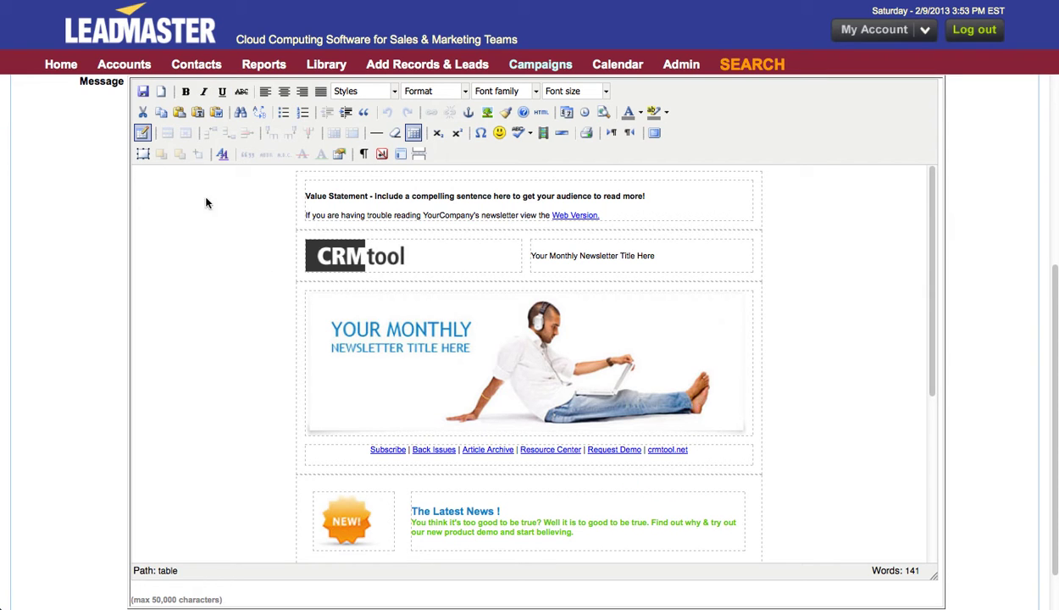
{"action": "left_click", "coordinate": [142, 133]}
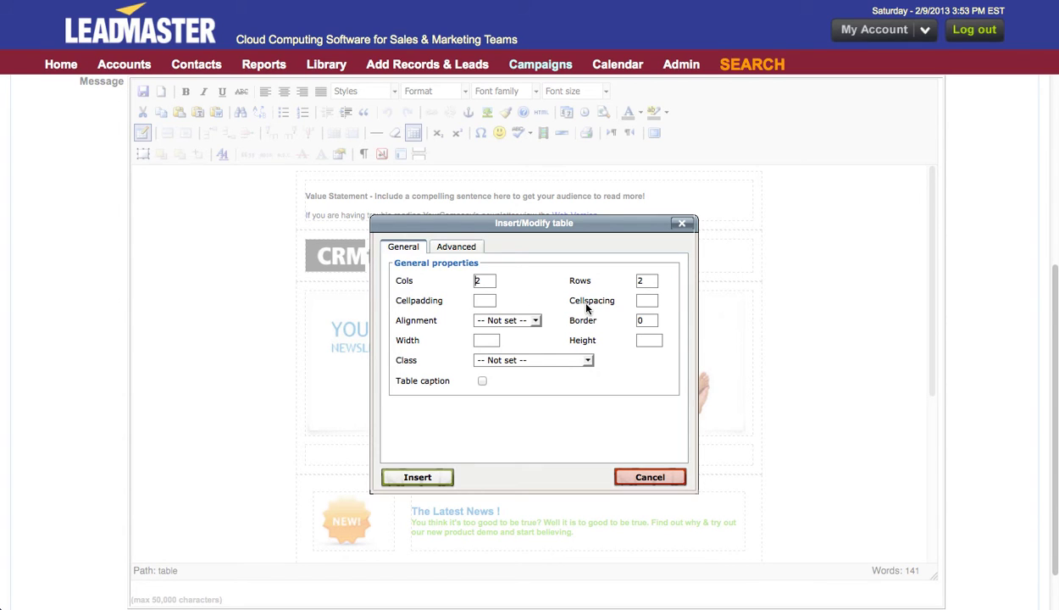
{"action": "left_click", "coordinate": [535, 320]}
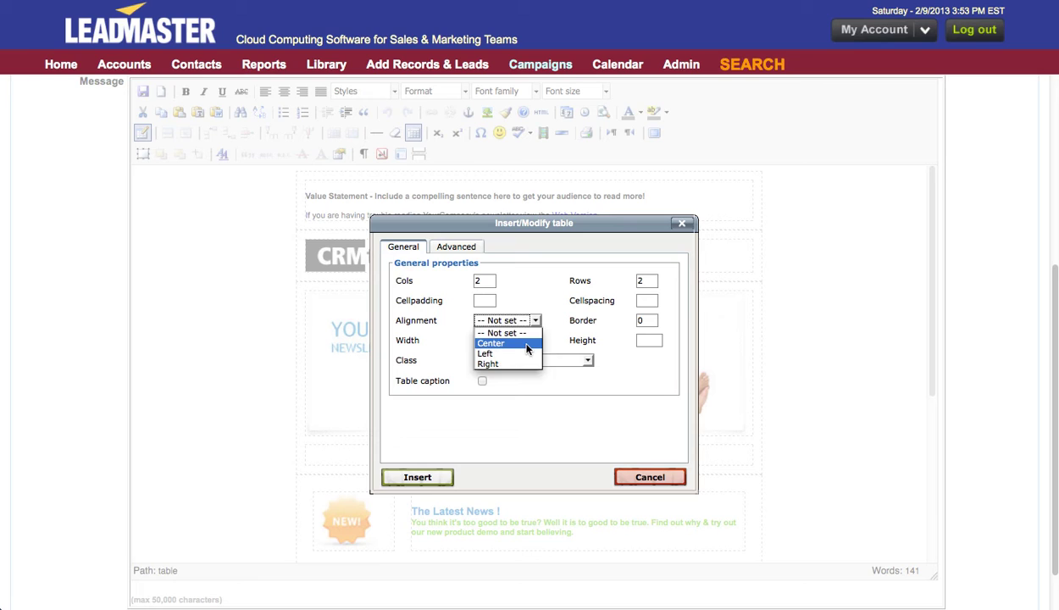
{"action": "left_click", "coordinate": [528, 344]}
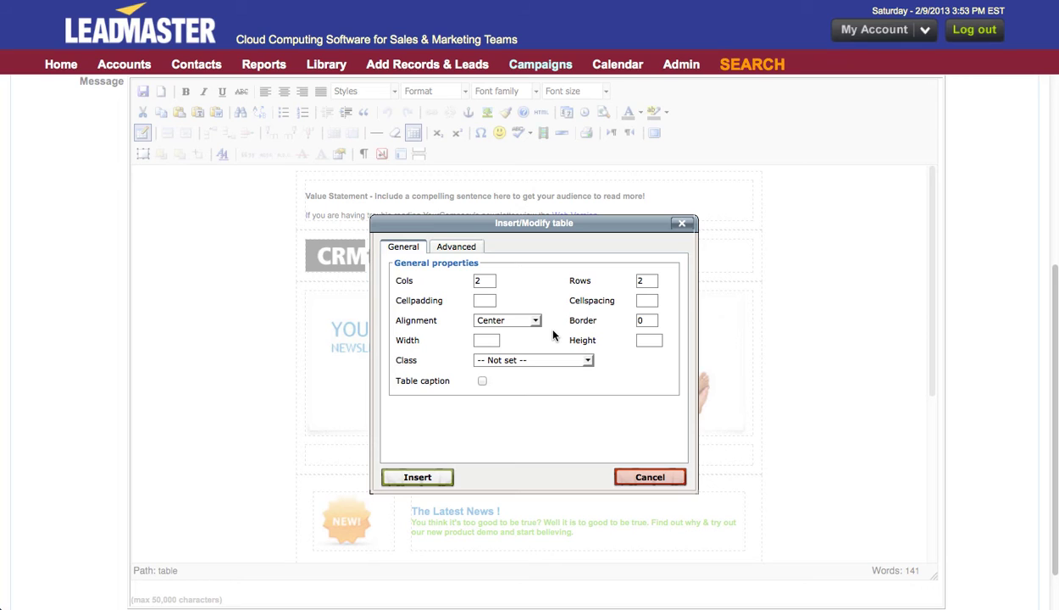
{"action": "left_click", "coordinate": [481, 340]}
{"action": "left_click", "coordinate": [645, 477]}
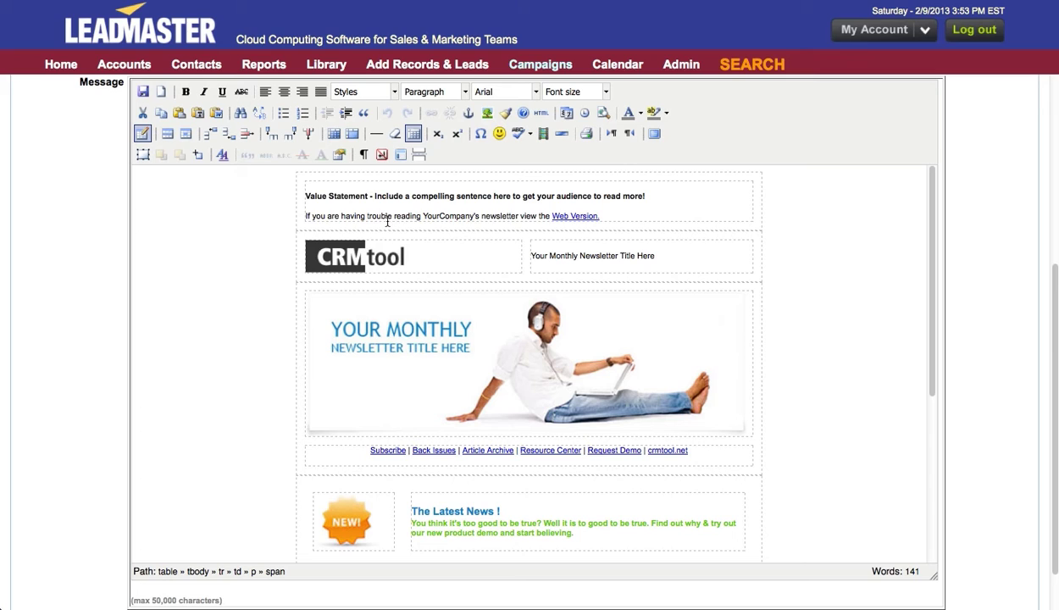
{"action": "left_click", "coordinate": [370, 195]}
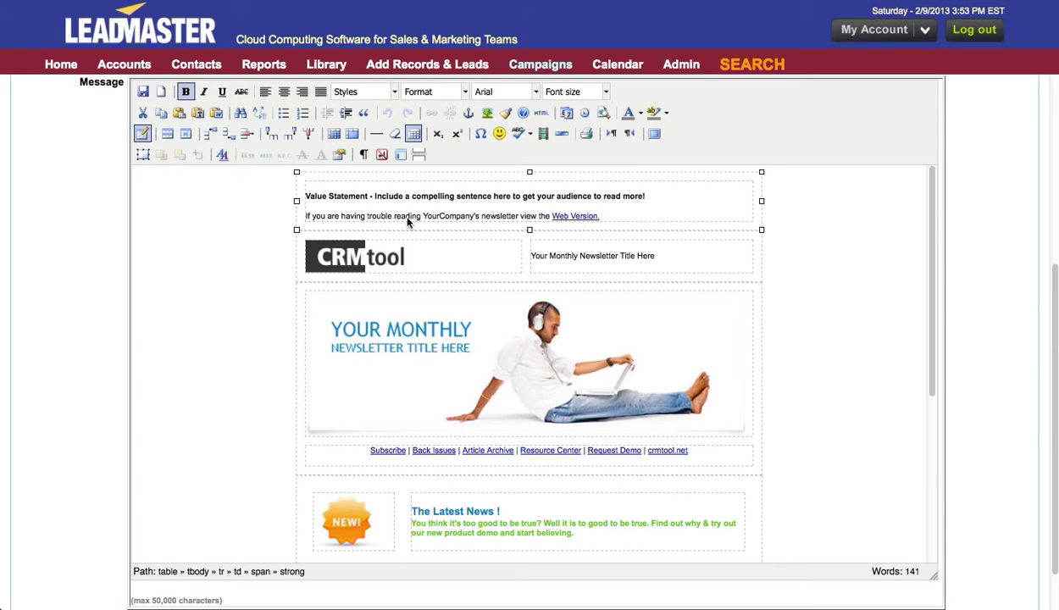
{"action": "left_click", "coordinate": [454, 250]}
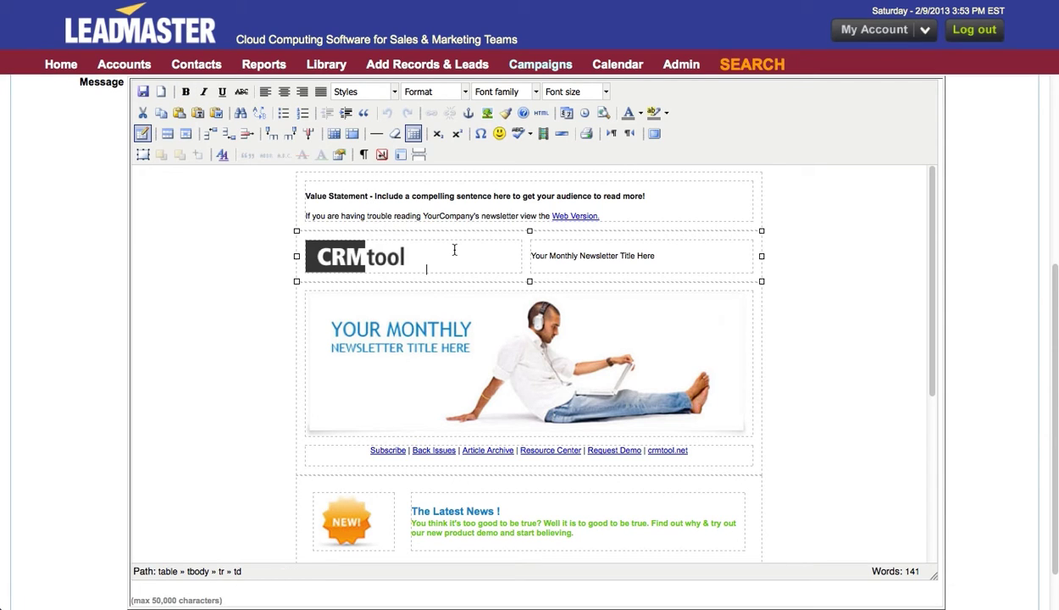
{"action": "left_click", "coordinate": [344, 471]}
{"action": "left_click_drag", "start_coordinate": [344, 475], "coordinate": [355, 377]}
{"action": "scroll", "coordinate": [347, 459], "scroll_direction": "down", "scroll_amount": 5}
{"action": "left_click", "coordinate": [378, 489]}
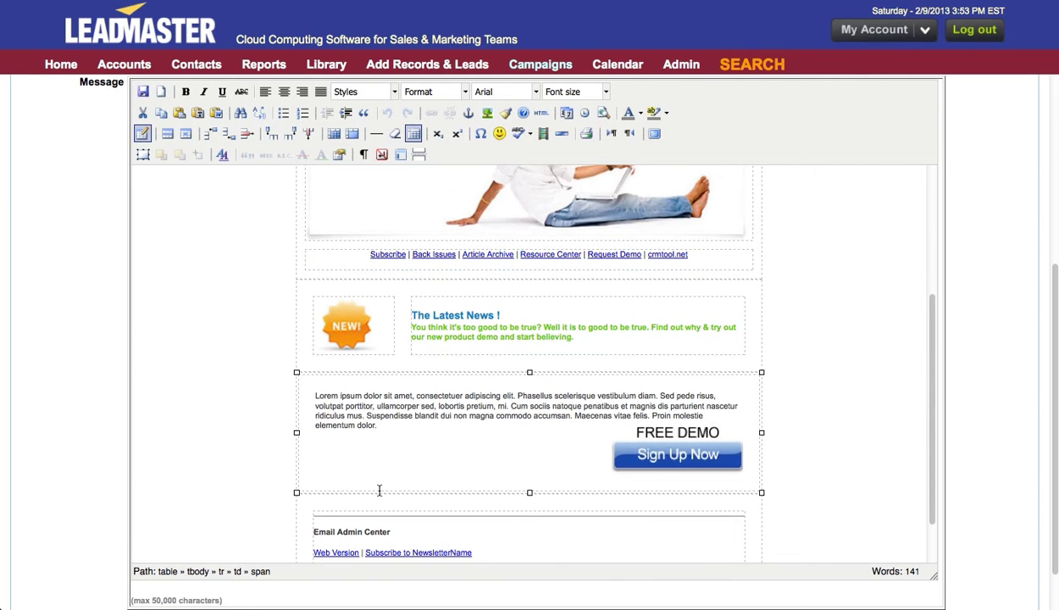
{"action": "scroll", "coordinate": [379, 492], "scroll_direction": "down", "scroll_amount": 1}
{"action": "left_click", "coordinate": [379, 494]}
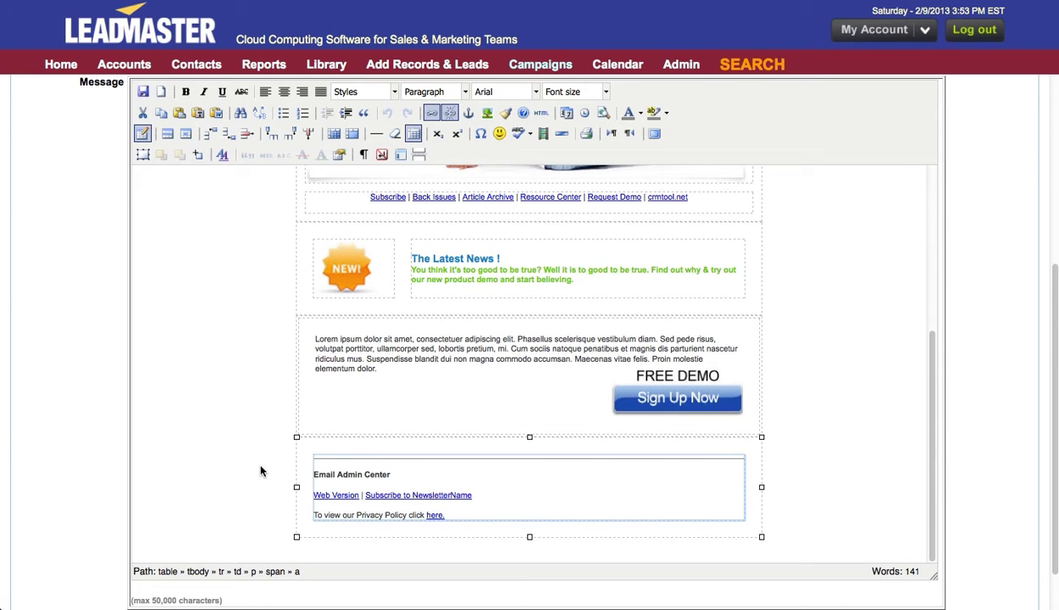
{"action": "scroll", "coordinate": [261, 471], "scroll_direction": "up", "scroll_amount": 5}
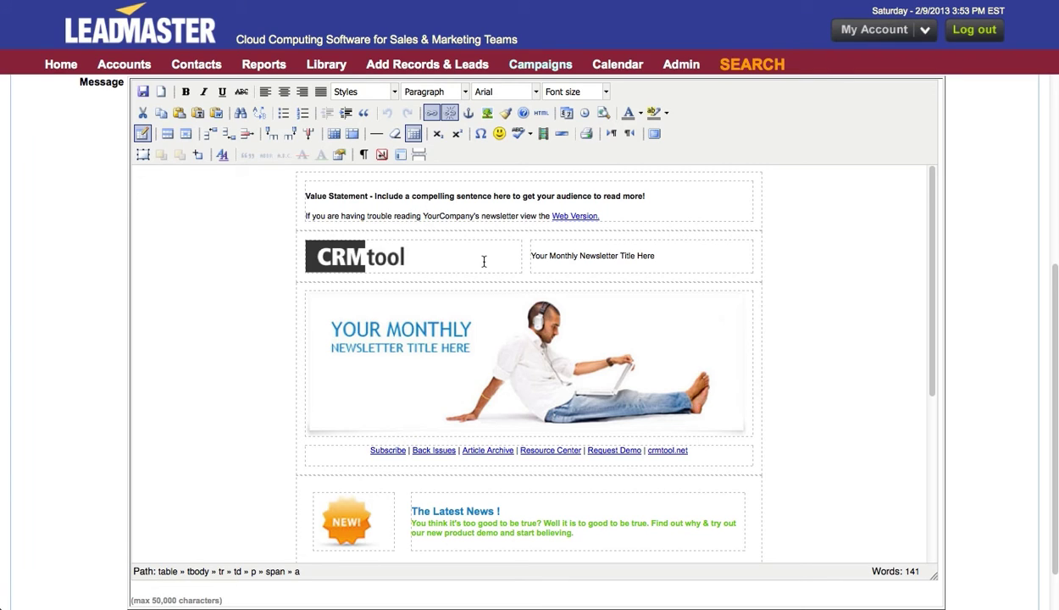
{"action": "left_click", "coordinate": [685, 208]}
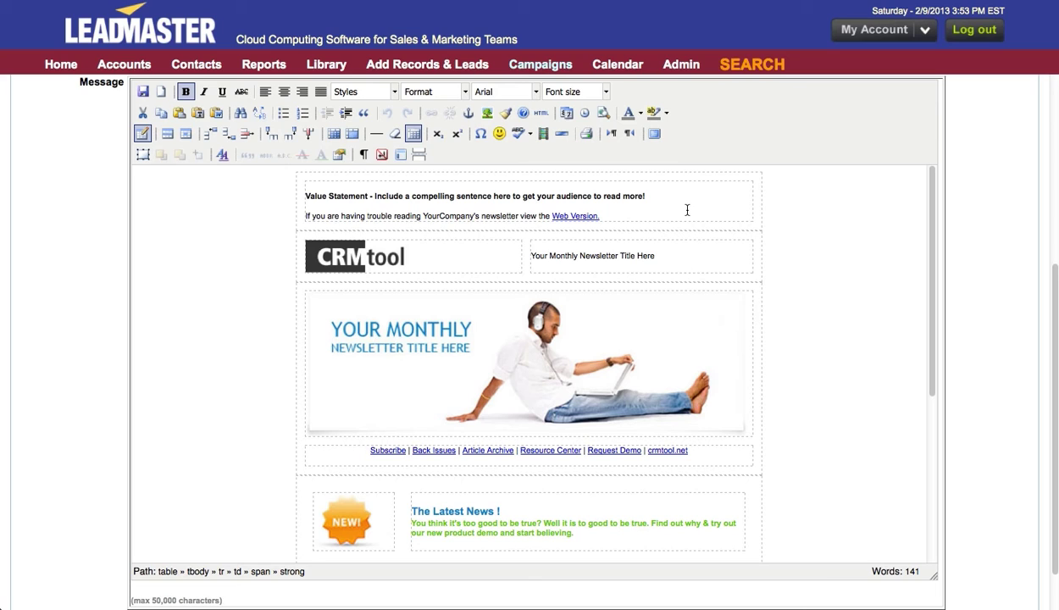
Select both CRMtool row cells and merge them with Cell > Merge table cells.
{"action": "right_click", "coordinate": [687, 210]}
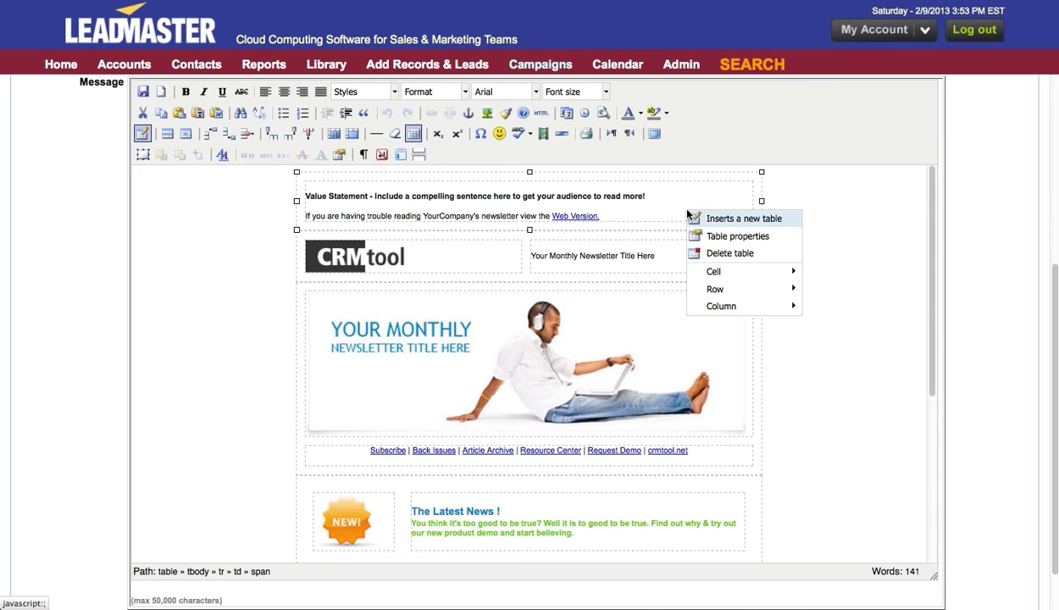
{"action": "mouse_move", "coordinate": [712, 270]}
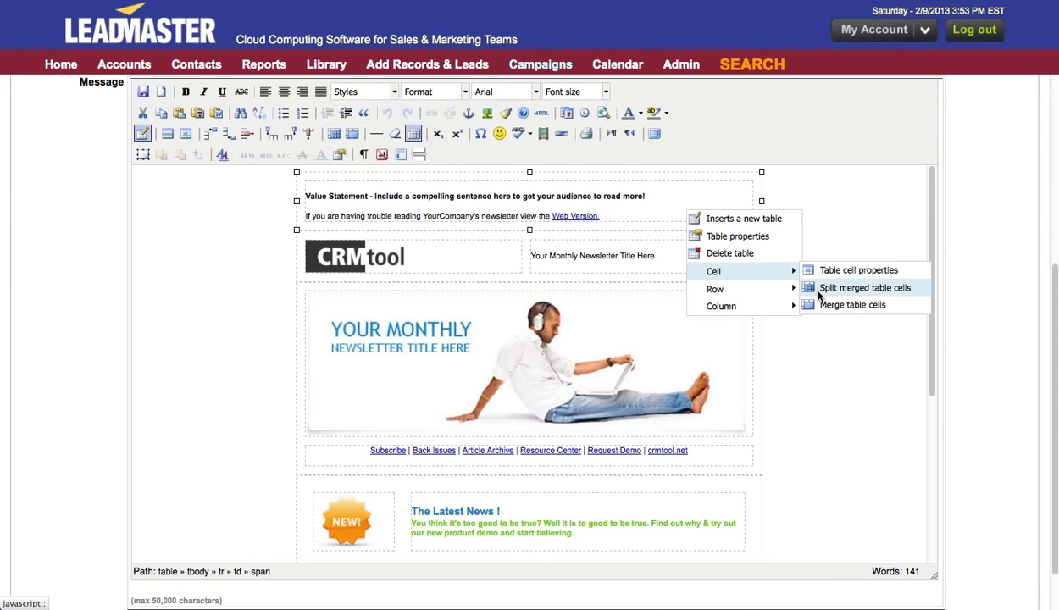
{"action": "left_click", "coordinate": [470, 260]}
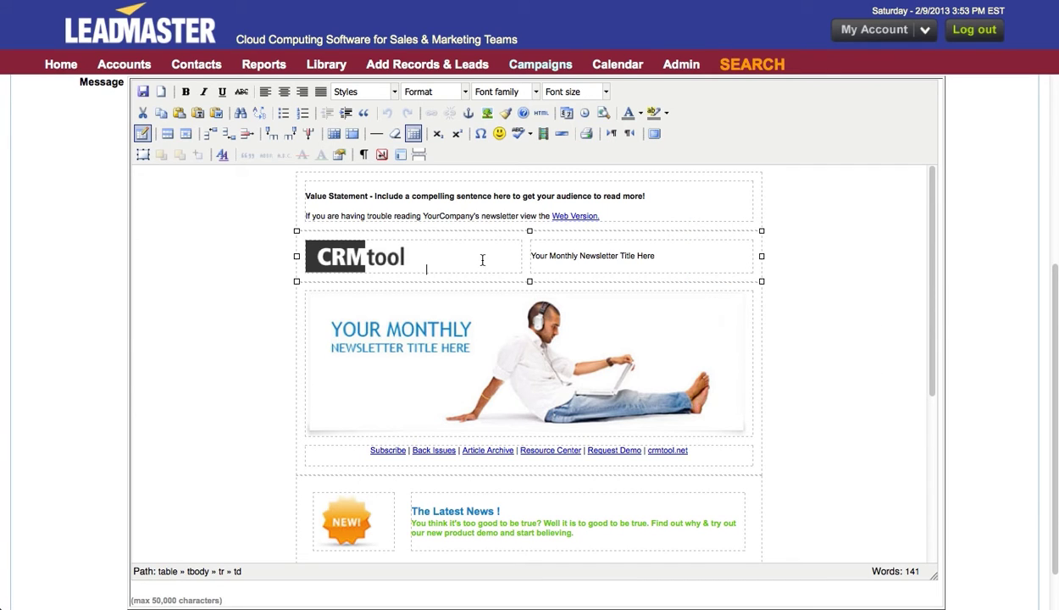
{"action": "left_click_drag", "start_coordinate": [472, 256], "coordinate": [543, 264]}
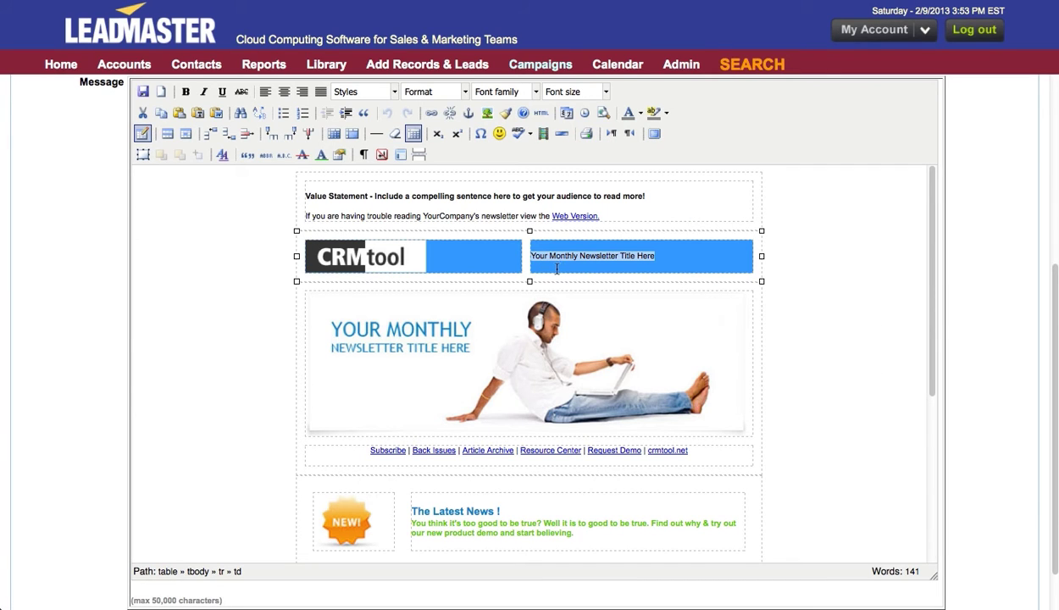
{"action": "right_click", "coordinate": [484, 263]}
{"action": "mouse_move", "coordinate": [512, 323]}
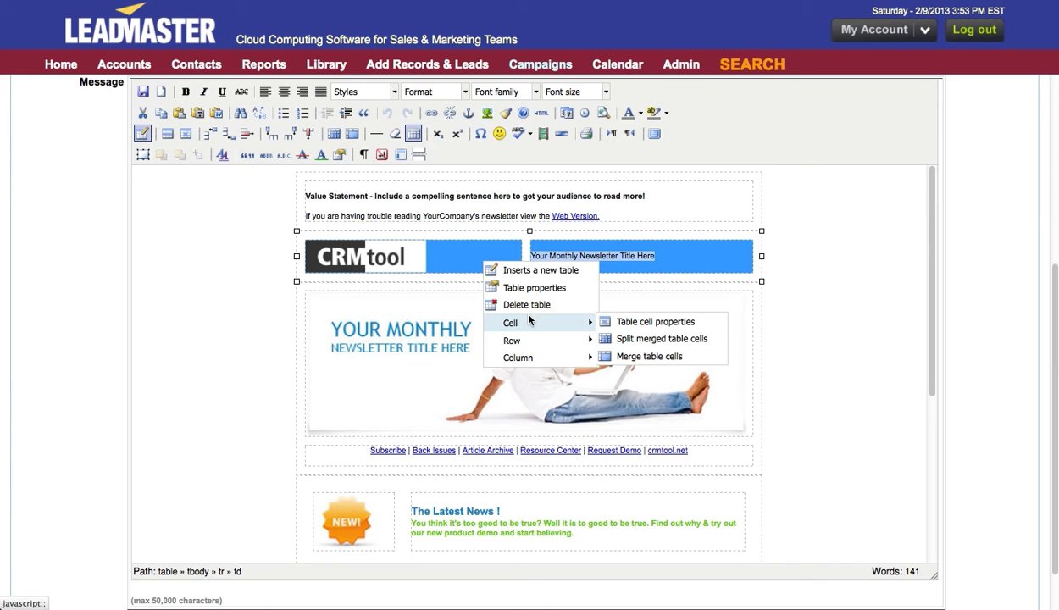
{"action": "left_click", "coordinate": [623, 357]}
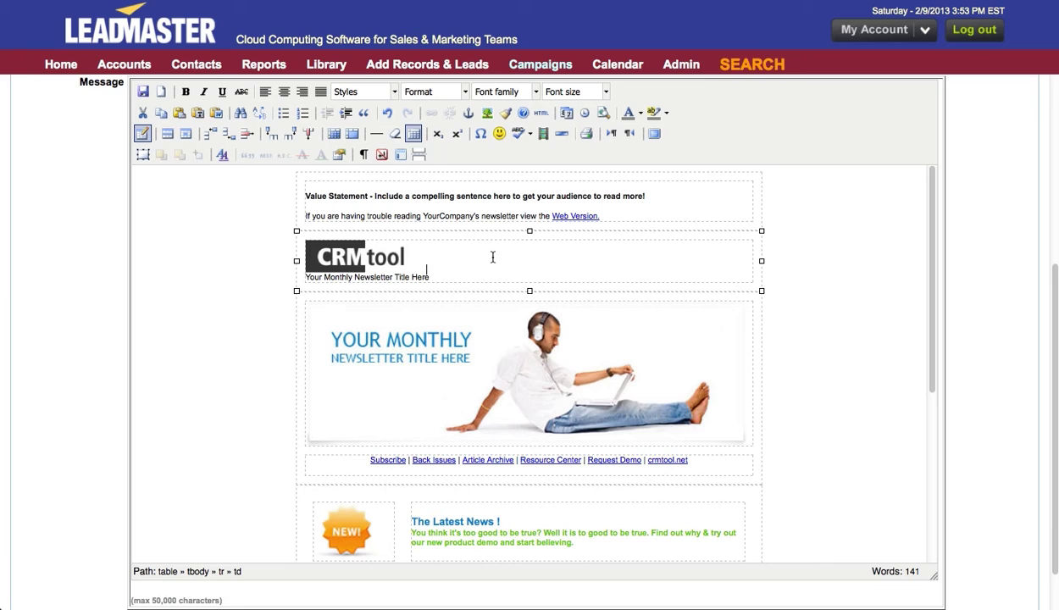
{"action": "left_click", "coordinate": [308, 196]}
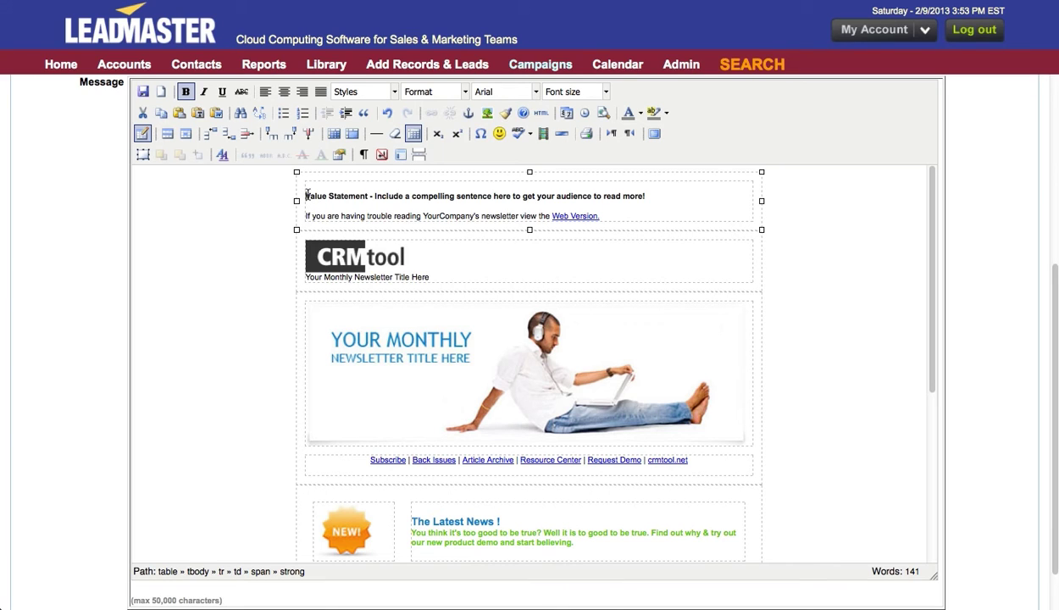
Add 'This is the title!' above the value statement as a centred 36pt Heading 1.
{"action": "type", "text": "This is the title!"}
{"action": "key", "text": "Return"}
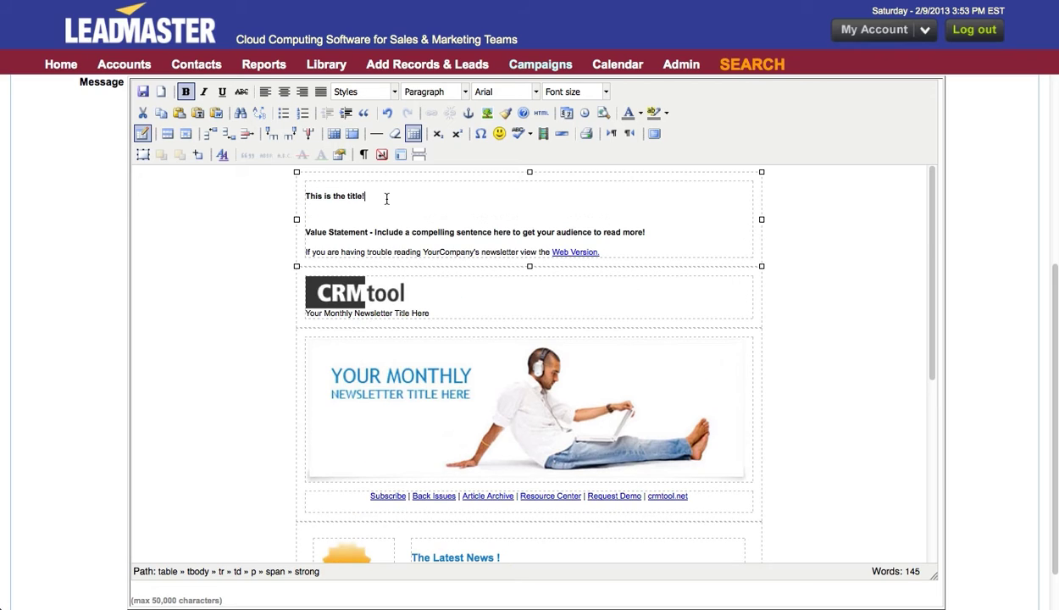
{"action": "left_click_drag", "start_coordinate": [365, 196], "coordinate": [306, 197]}
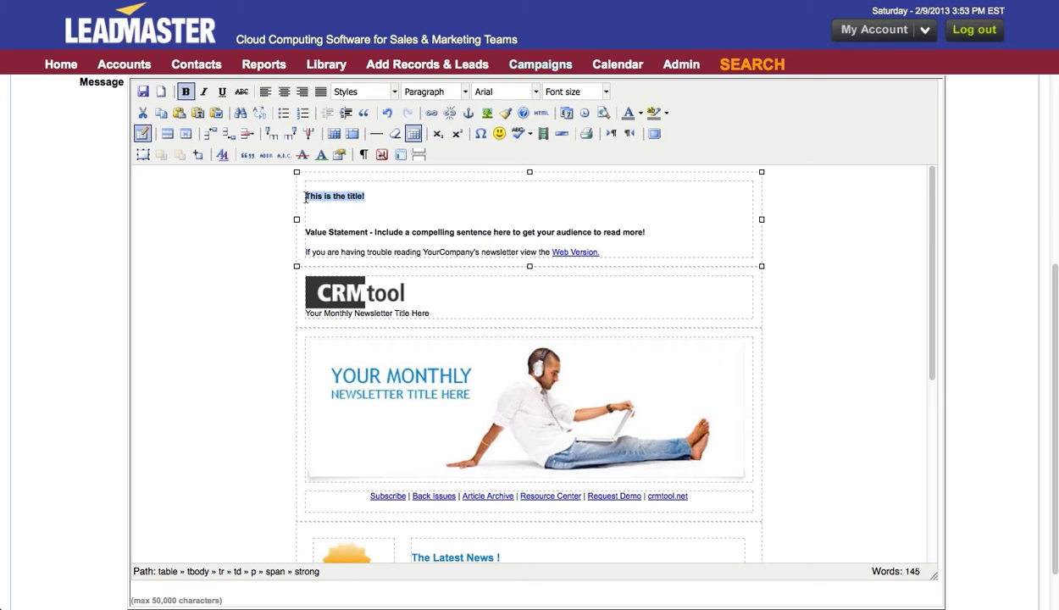
{"action": "left_click", "coordinate": [607, 92]}
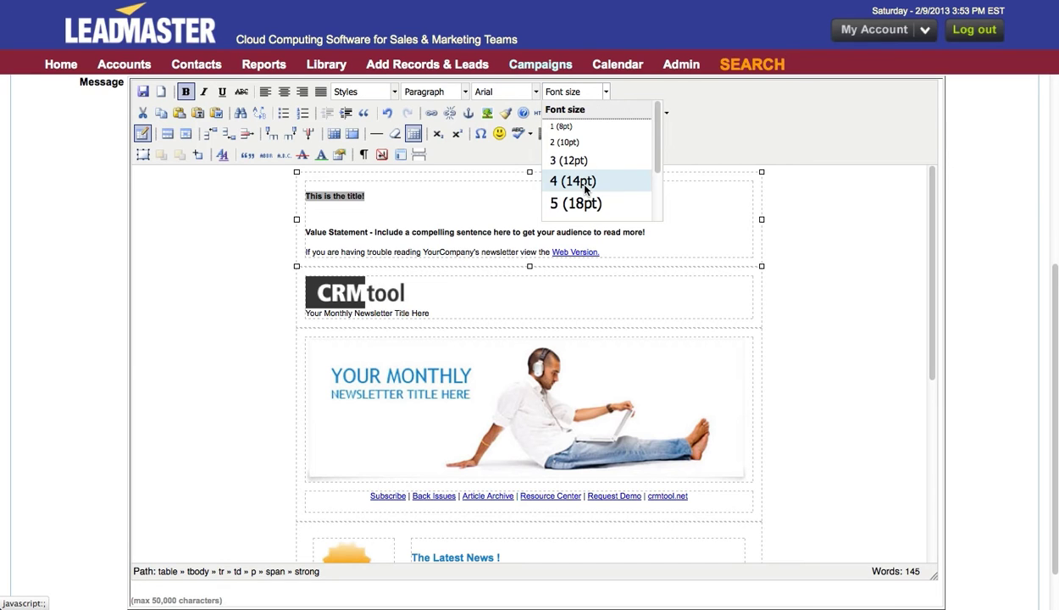
{"action": "left_click", "coordinate": [585, 181]}
{"action": "left_click", "coordinate": [465, 92]}
{"action": "left_click", "coordinate": [440, 181]}
{"action": "left_click", "coordinate": [607, 91]}
{"action": "scroll", "coordinate": [594, 170], "scroll_direction": "down", "scroll_amount": 2}
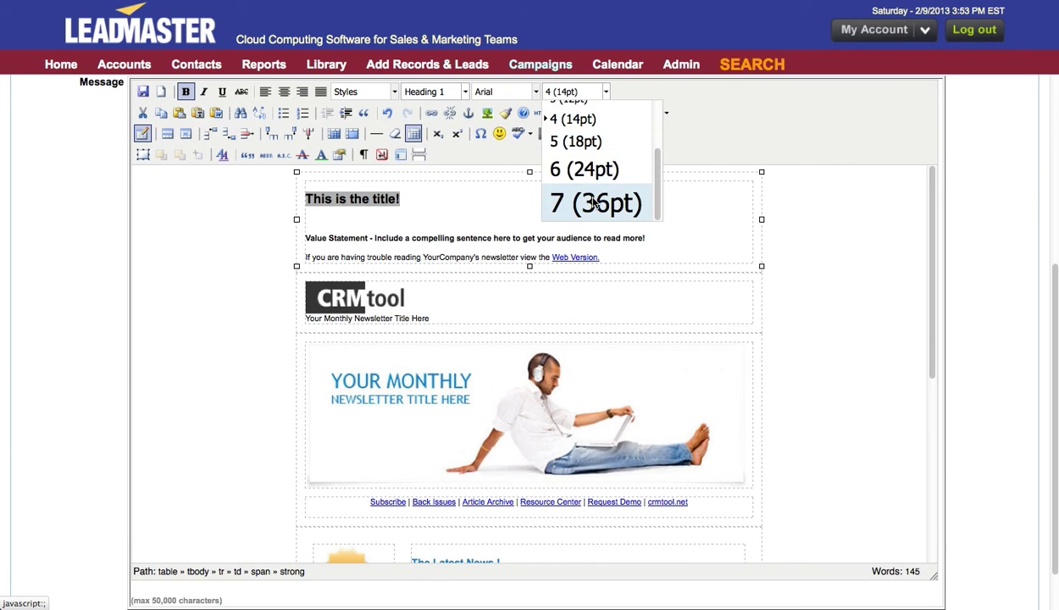
{"action": "left_click", "coordinate": [593, 204]}
{"action": "left_click", "coordinate": [284, 91]}
Left-align the value statement and Web Version lines below the title.
{"action": "left_click", "coordinate": [529, 235]}
{"action": "left_click_drag", "start_coordinate": [437, 209], "coordinate": [688, 201]}
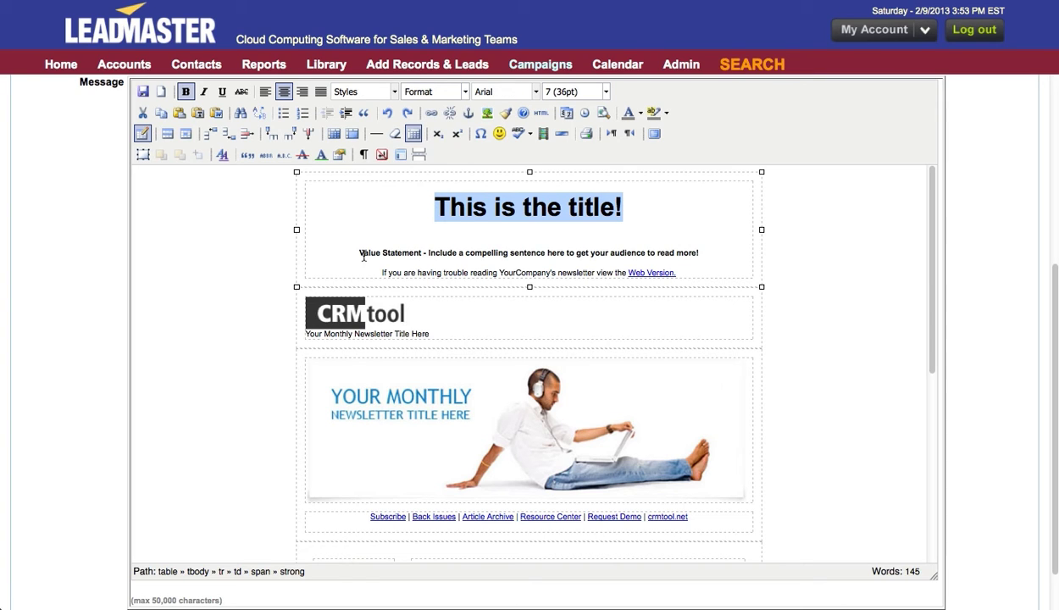
{"action": "left_click_drag", "start_coordinate": [357, 252], "coordinate": [678, 273]}
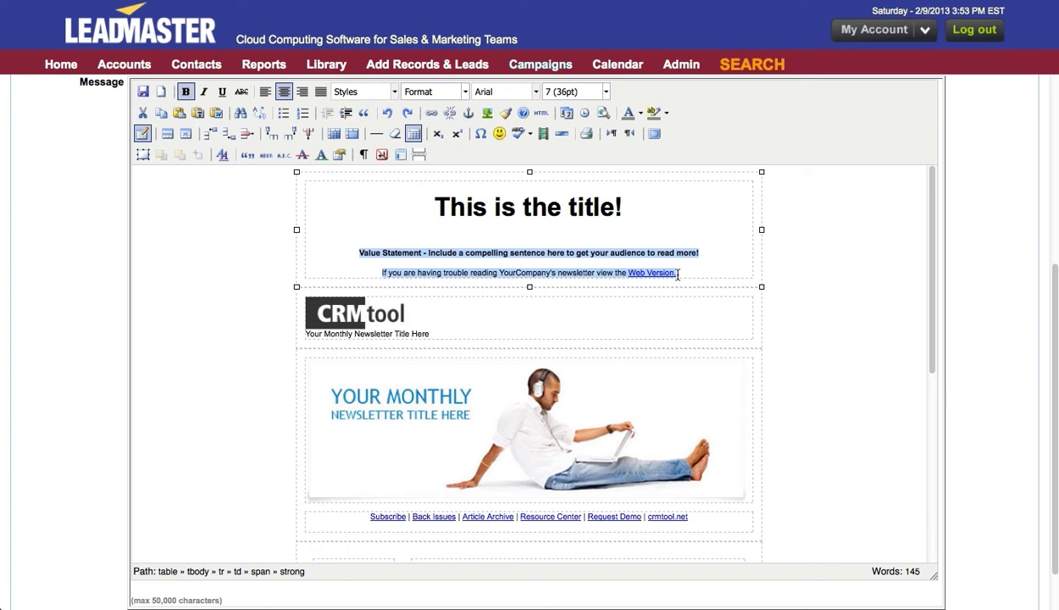
{"action": "left_click", "coordinate": [263, 93]}
{"action": "left_click", "coordinate": [438, 243]}
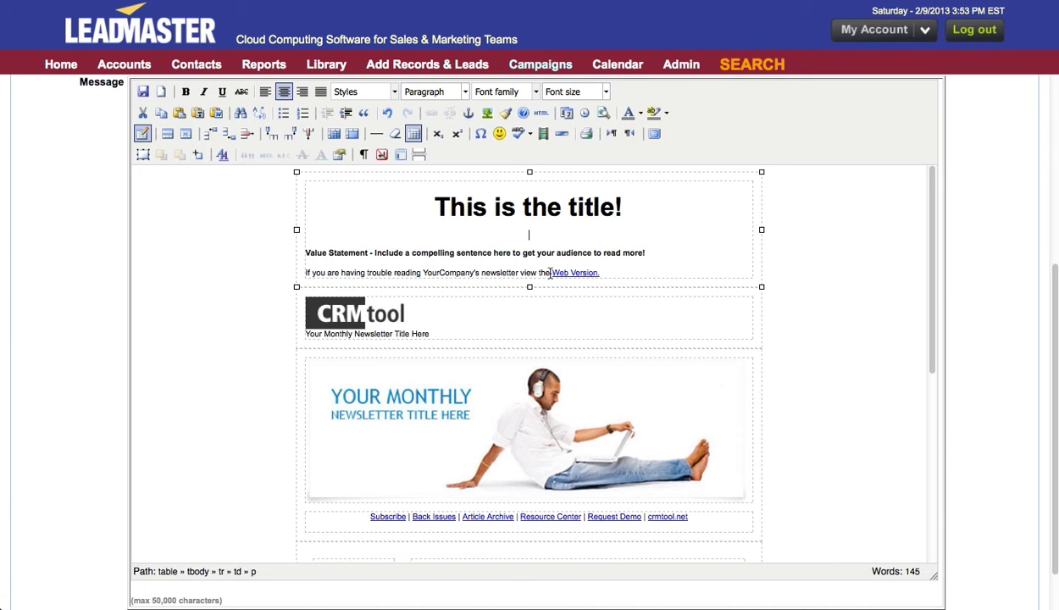
{"action": "left_click_drag", "start_coordinate": [551, 273], "coordinate": [599, 276]}
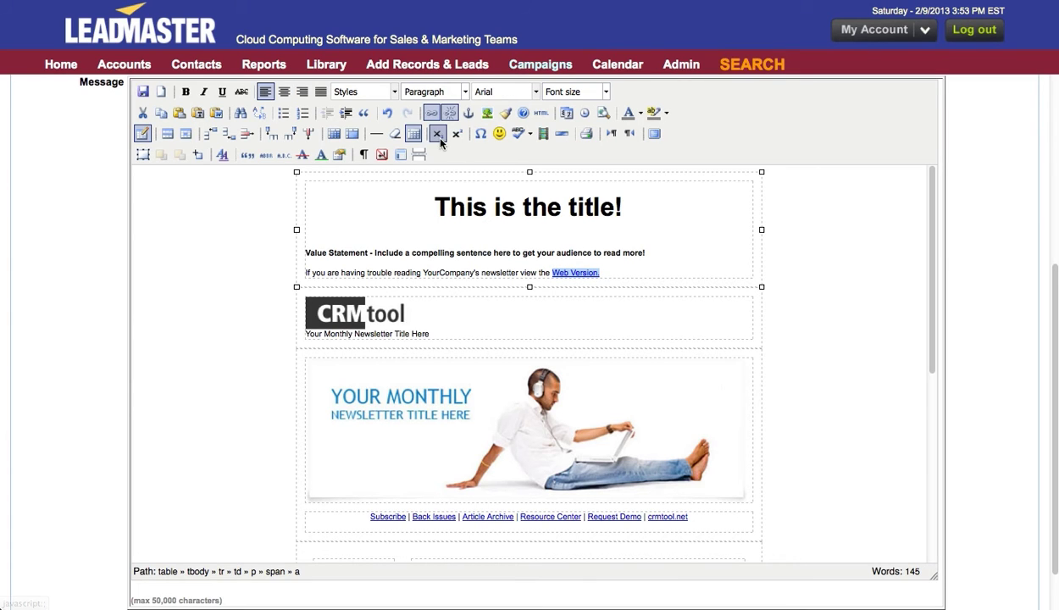
{"action": "left_click", "coordinate": [432, 113]}
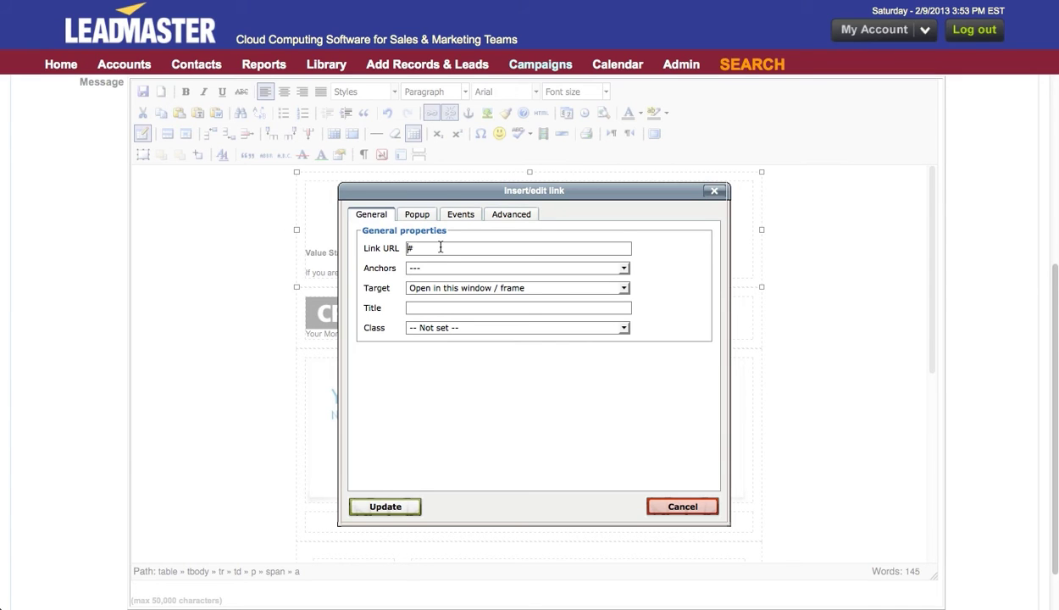
{"action": "left_click_drag", "start_coordinate": [440, 247], "coordinate": [381, 246]}
{"action": "type", "text": "http://www.LeadMaster.com"}
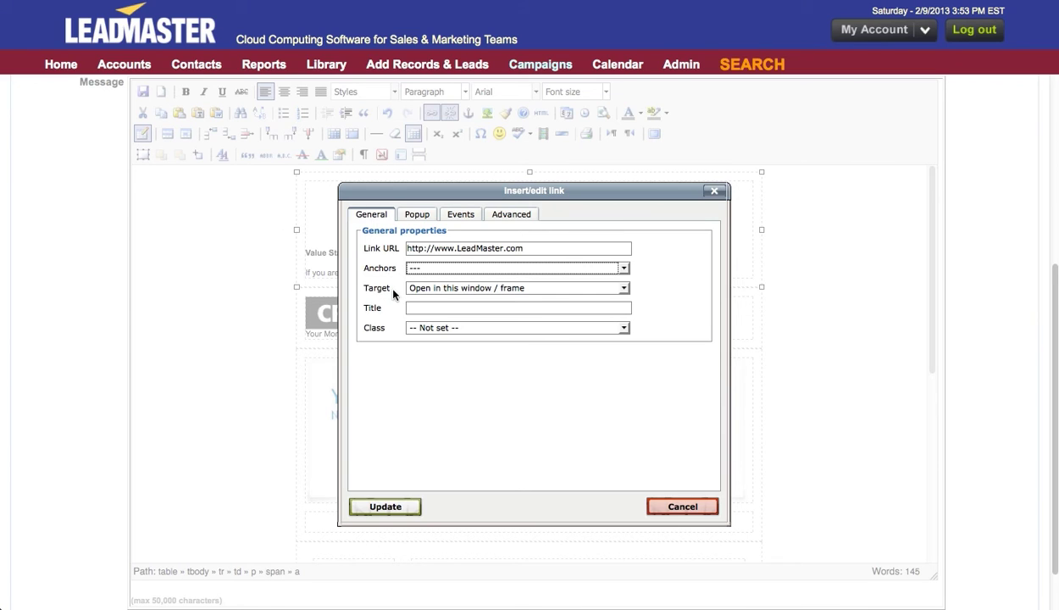
Make the link open in a new window (_blank) with title LeadMaster, and update it.
{"action": "left_click", "coordinate": [430, 292]}
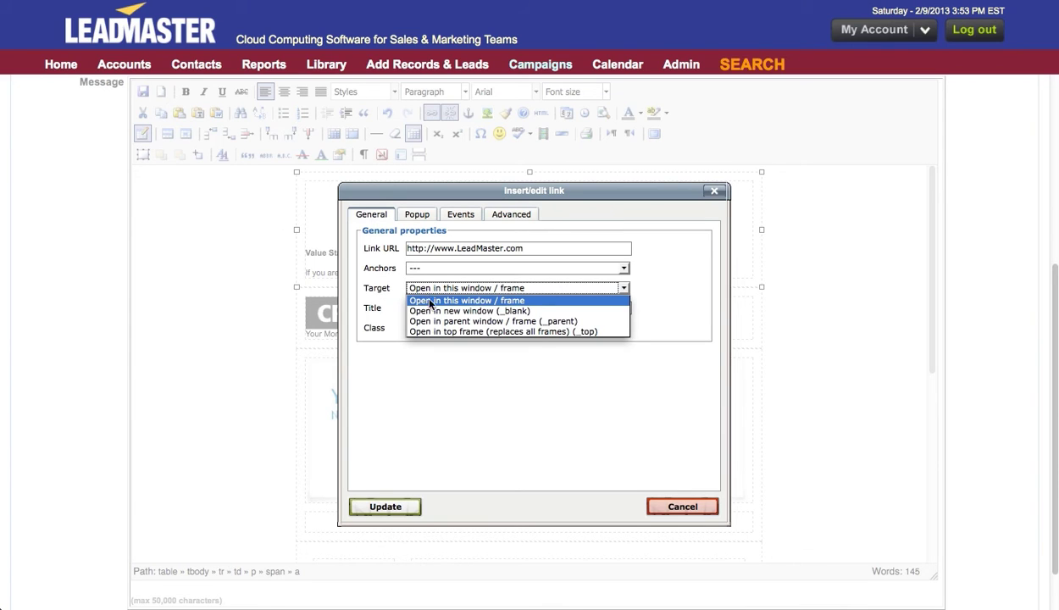
{"action": "left_click", "coordinate": [431, 311]}
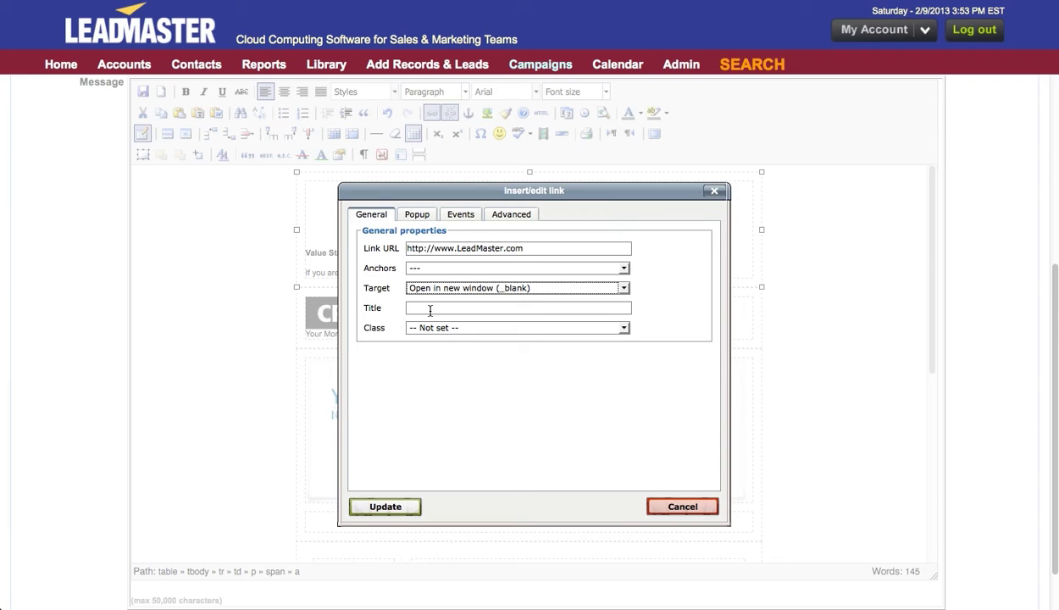
{"action": "left_click", "coordinate": [430, 311]}
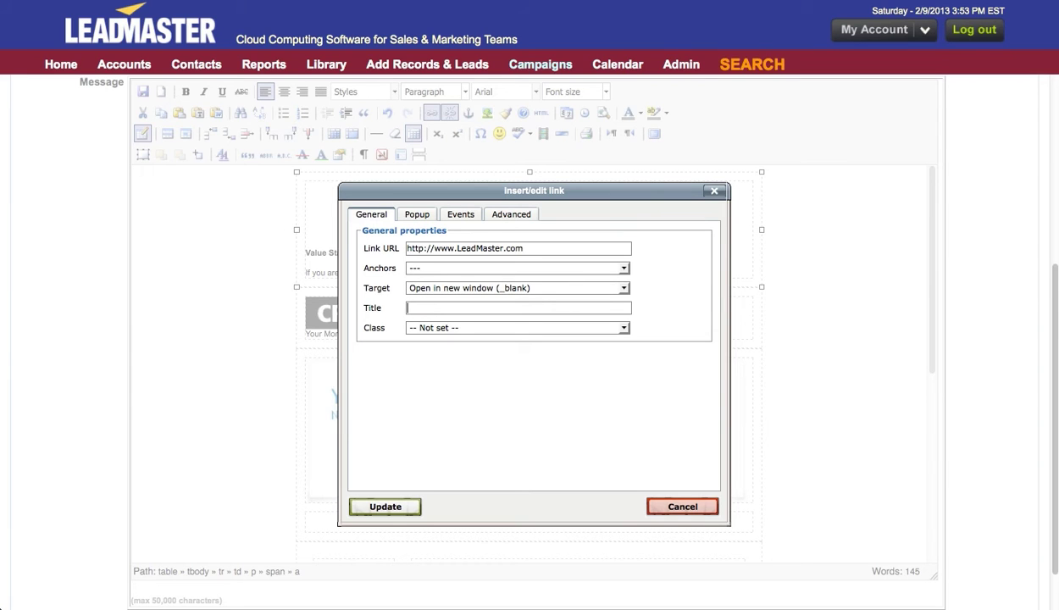
{"action": "type", "text": "LeadMaster"}
{"action": "left_click", "coordinate": [388, 499]}
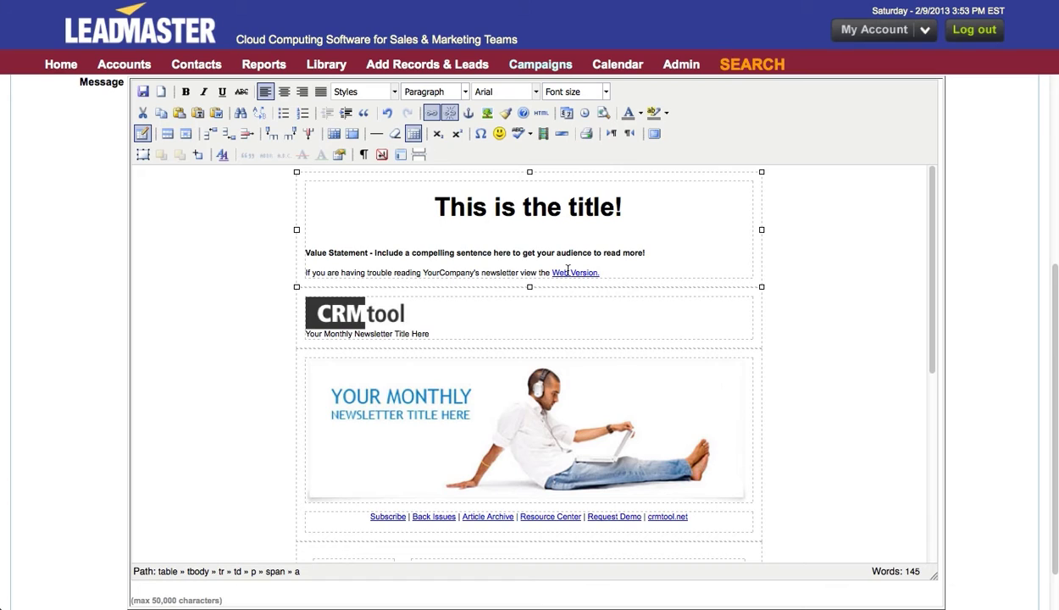
{"action": "mouse_move", "coordinate": [567, 272]}
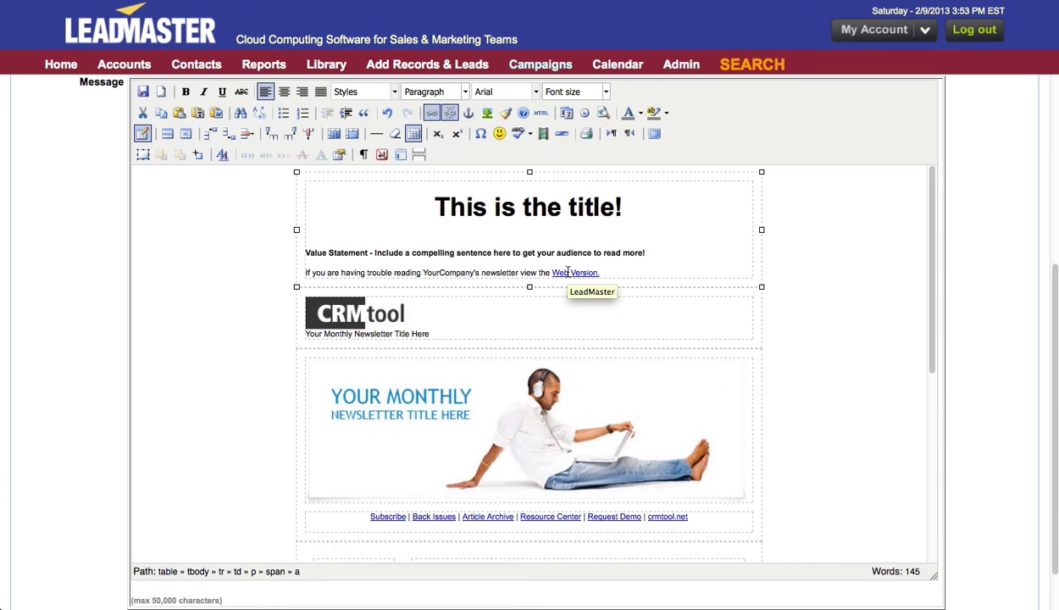
Delete the CRMtool logo block and upload the LEADMASTER logo image from My Computer into the cell.
{"action": "left_click_drag", "start_coordinate": [432, 334], "coordinate": [324, 311]}
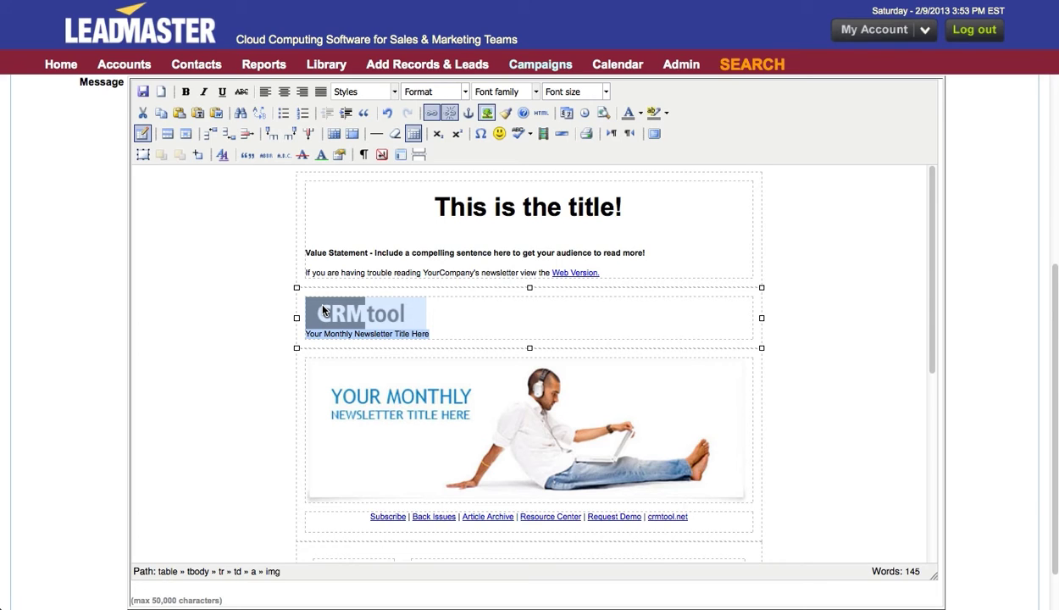
{"action": "key", "text": "Delete"}
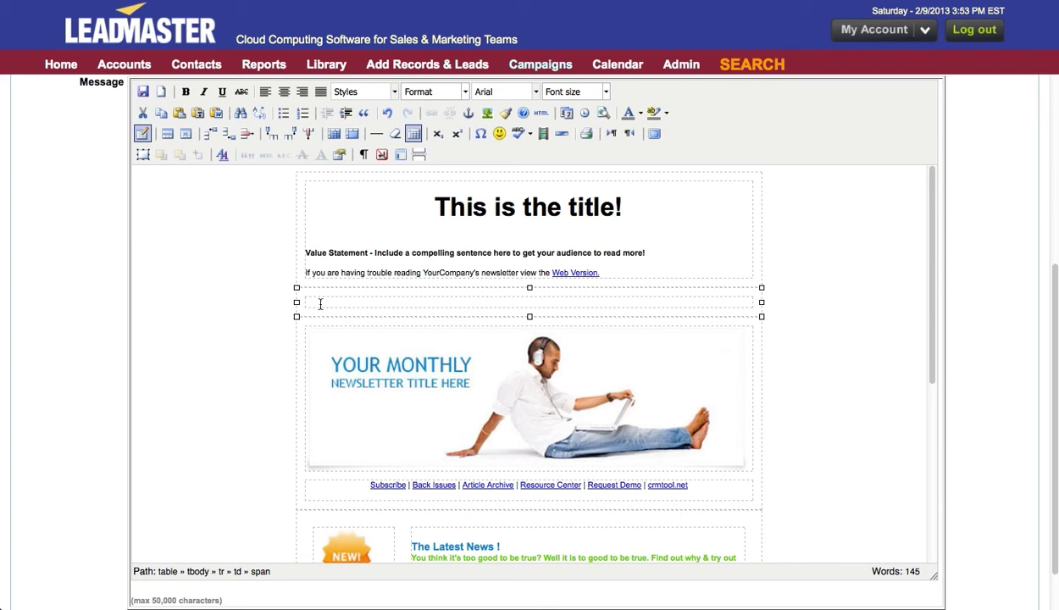
{"action": "left_click", "coordinate": [488, 113]}
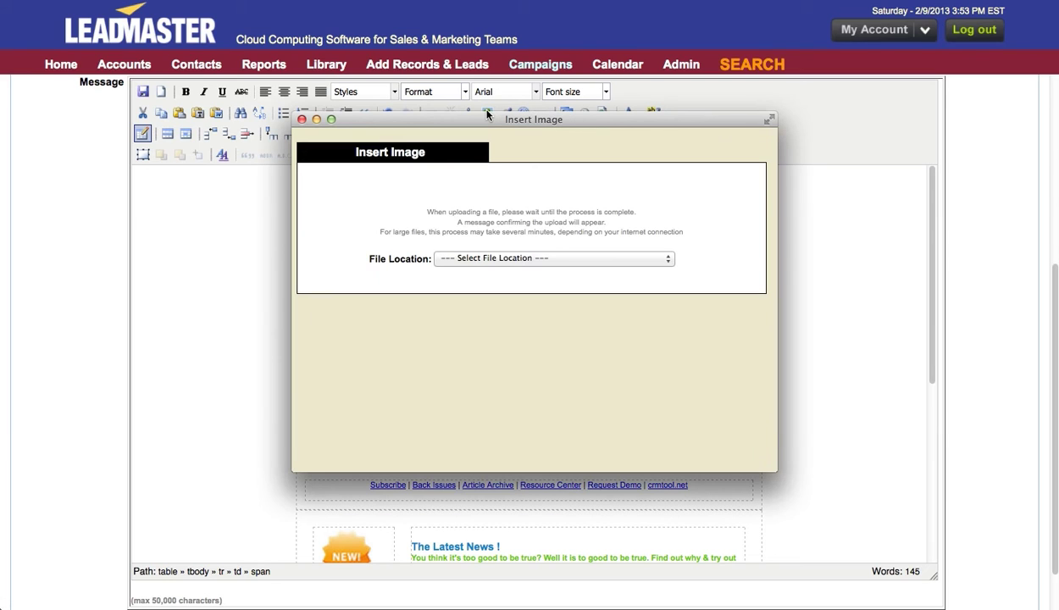
{"action": "left_click", "coordinate": [486, 260]}
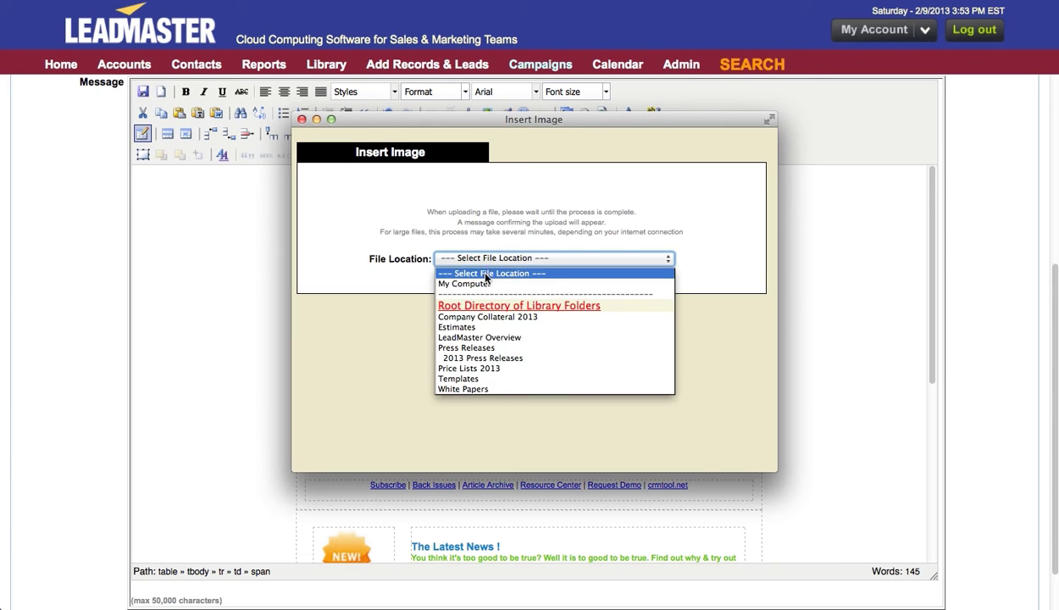
{"action": "left_click", "coordinate": [466, 284]}
{"action": "left_click", "coordinate": [604, 231]}
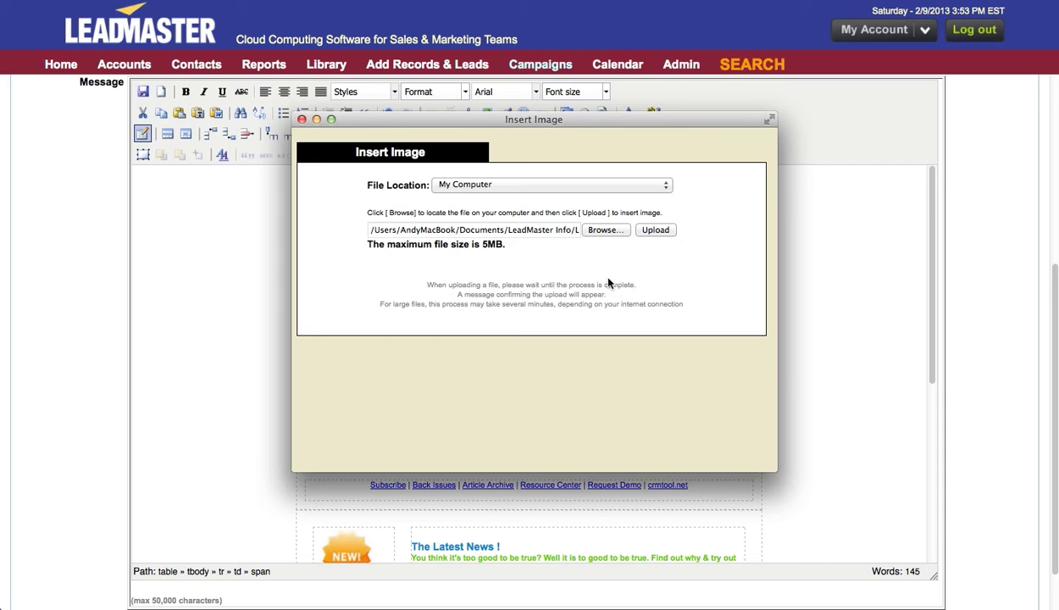
{"action": "left_click", "coordinate": [667, 232]}
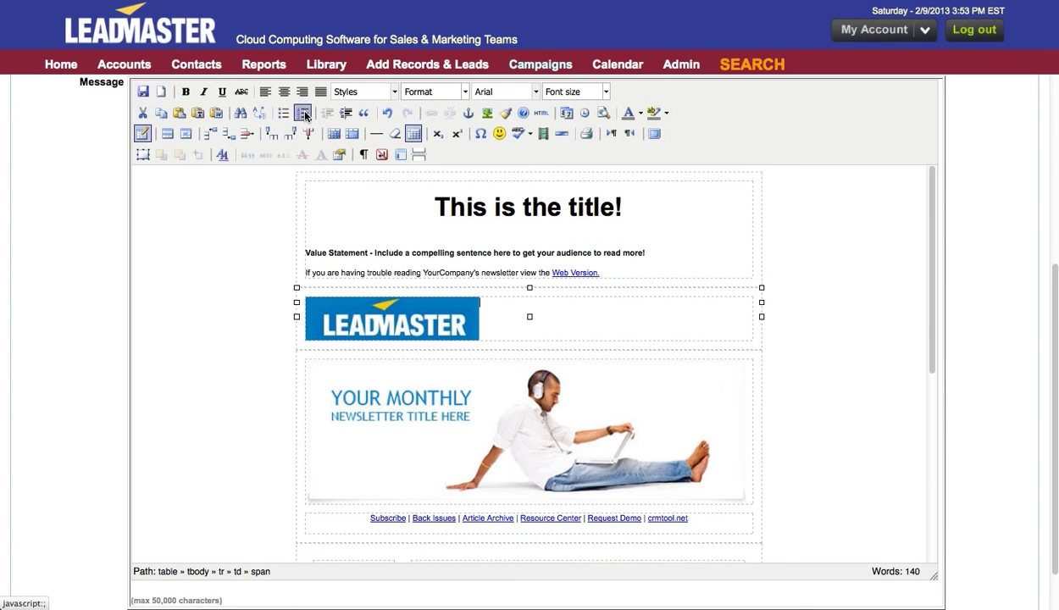
Centre the logo and paste the tagline 'The All-in-1 Solution for Managing Sales' beneath it.
{"action": "left_click", "coordinate": [285, 94]}
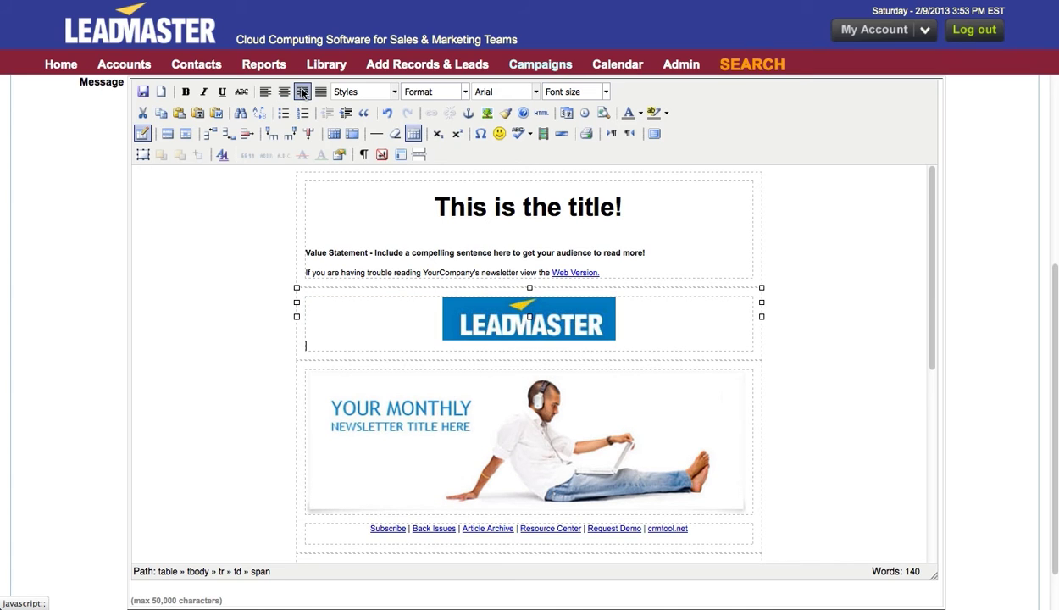
{"action": "left_click", "coordinate": [303, 93]}
{"action": "left_click", "coordinate": [284, 91]}
{"action": "left_click", "coordinate": [629, 297]}
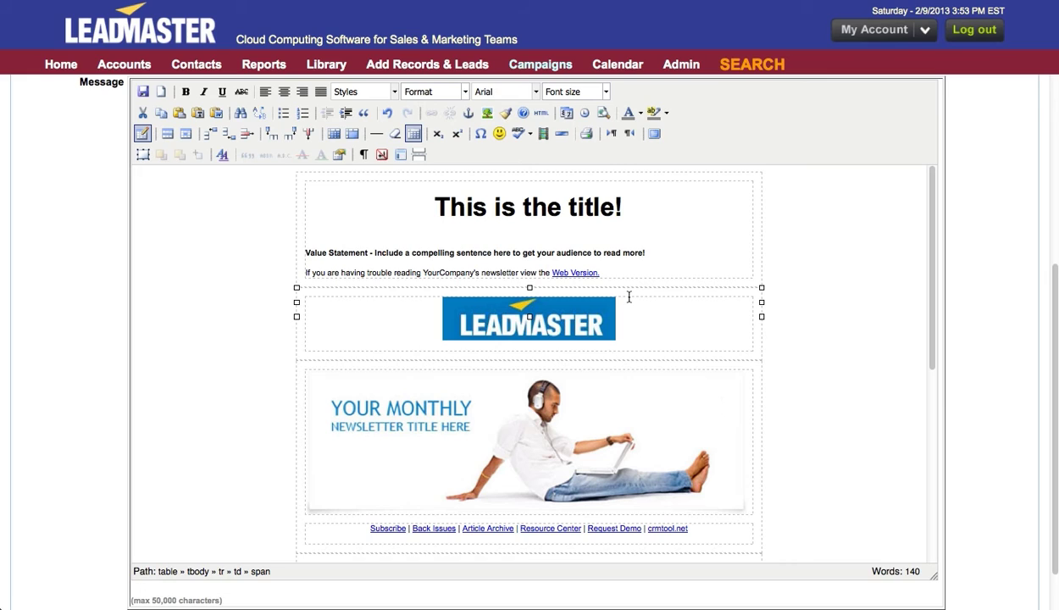
{"action": "type", "text": "The All-in-1 Solution for Managing Sales"}
Format the tagline as centred, bold, 14pt blue text.
{"action": "triple_click", "coordinate": [303, 347]}
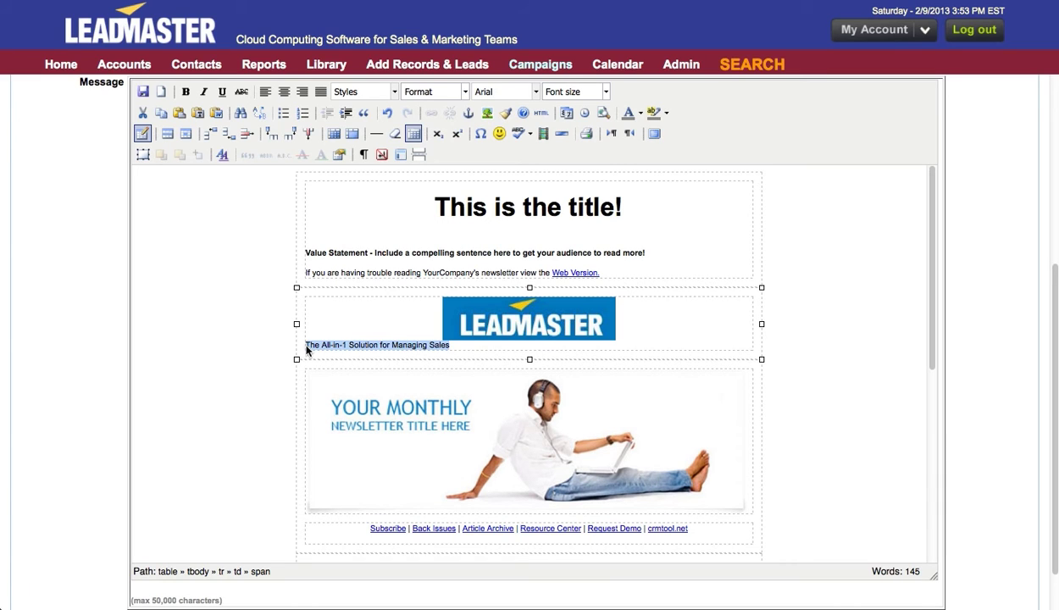
{"action": "left_click", "coordinate": [285, 91]}
{"action": "left_click", "coordinate": [186, 92]}
{"action": "left_click", "coordinate": [605, 92]}
{"action": "left_click", "coordinate": [585, 177]}
{"action": "left_click_drag", "start_coordinate": [657, 347], "coordinate": [399, 349]}
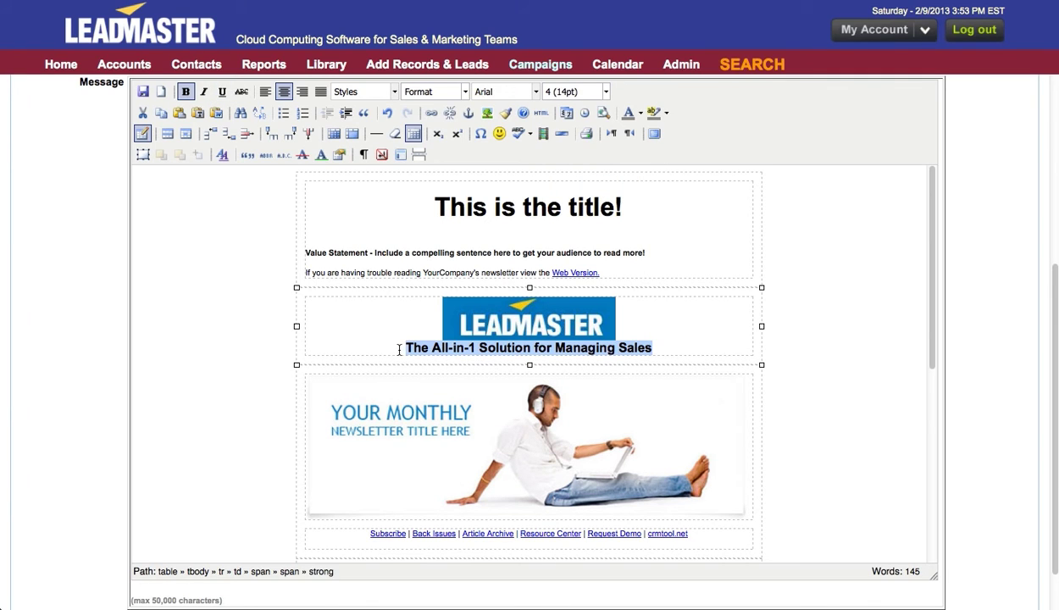
{"action": "left_click", "coordinate": [642, 114]}
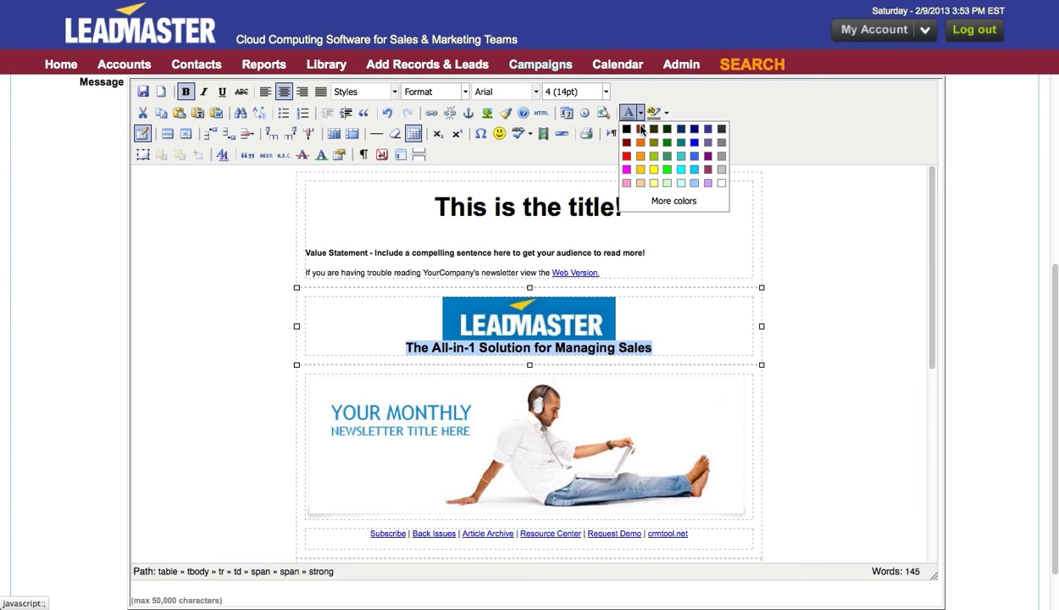
{"action": "left_click", "coordinate": [695, 158]}
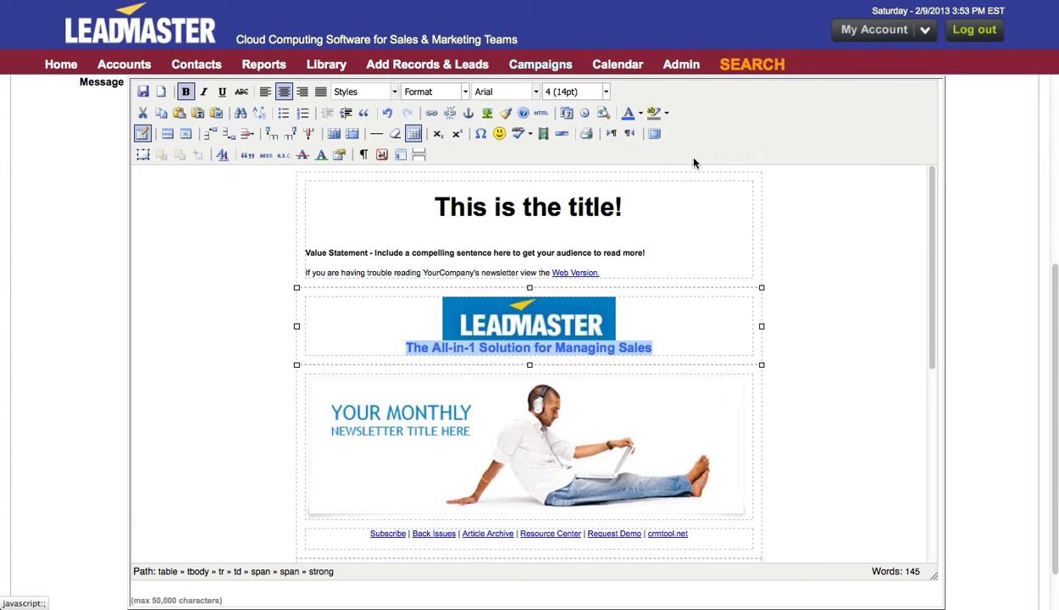
Deselect the tagline to check its blue colour before moving to the local a.html page.
{"action": "left_click", "coordinate": [683, 313]}
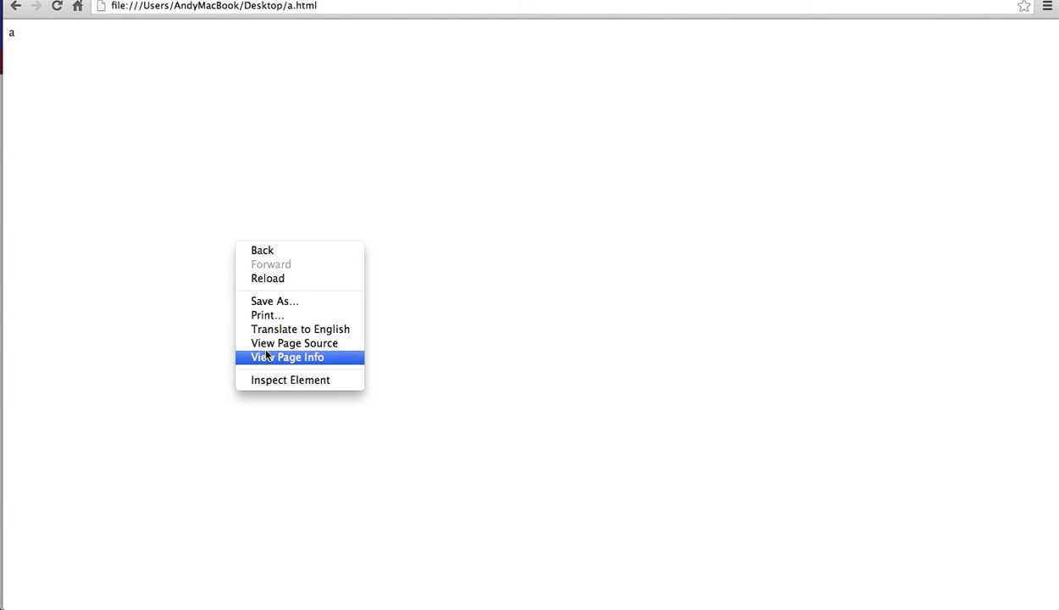
View the page source of a.html and scroll down through it to the end.
{"action": "left_click", "coordinate": [266, 344]}
{"action": "scroll", "coordinate": [476, 335], "scroll_direction": "down", "scroll_amount": 3}
{"action": "scroll", "coordinate": [477, 335], "scroll_direction": "down", "scroll_amount": 15}
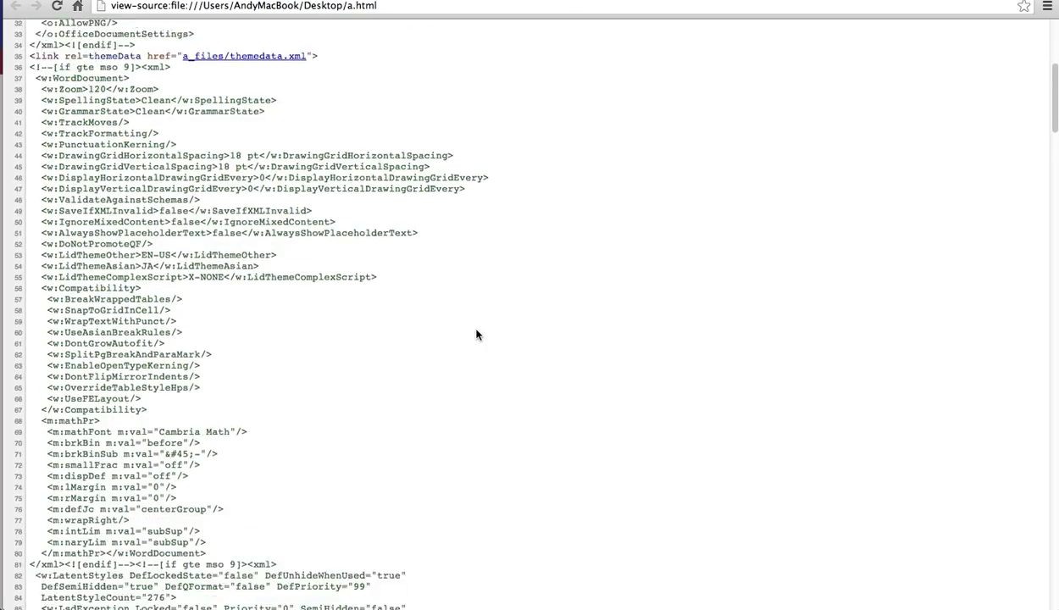
{"action": "scroll", "coordinate": [477, 334], "scroll_direction": "down", "scroll_amount": 20}
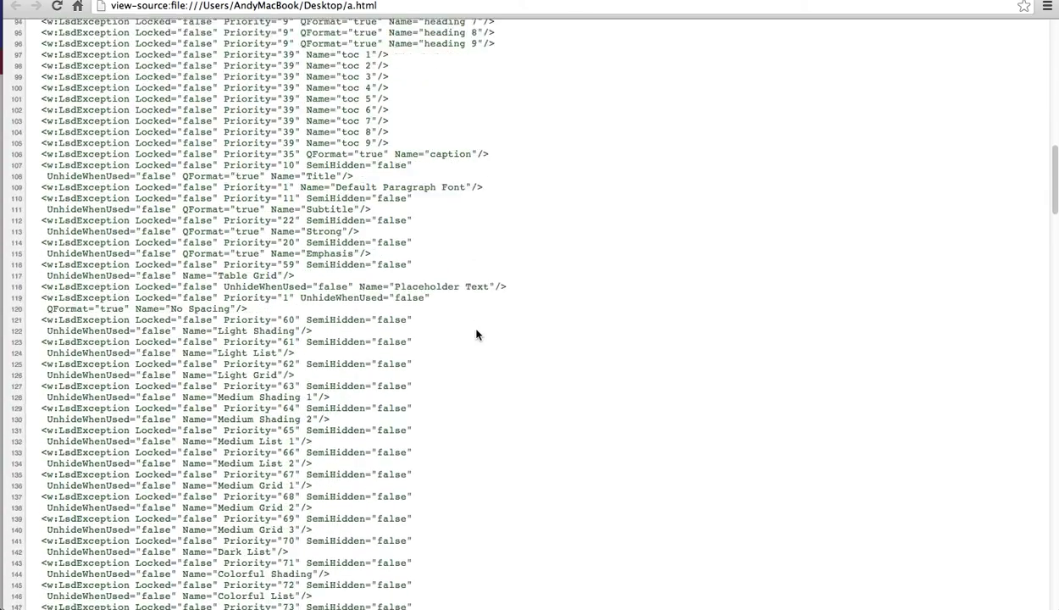
{"action": "scroll", "coordinate": [476, 335], "scroll_direction": "down", "scroll_amount": 20}
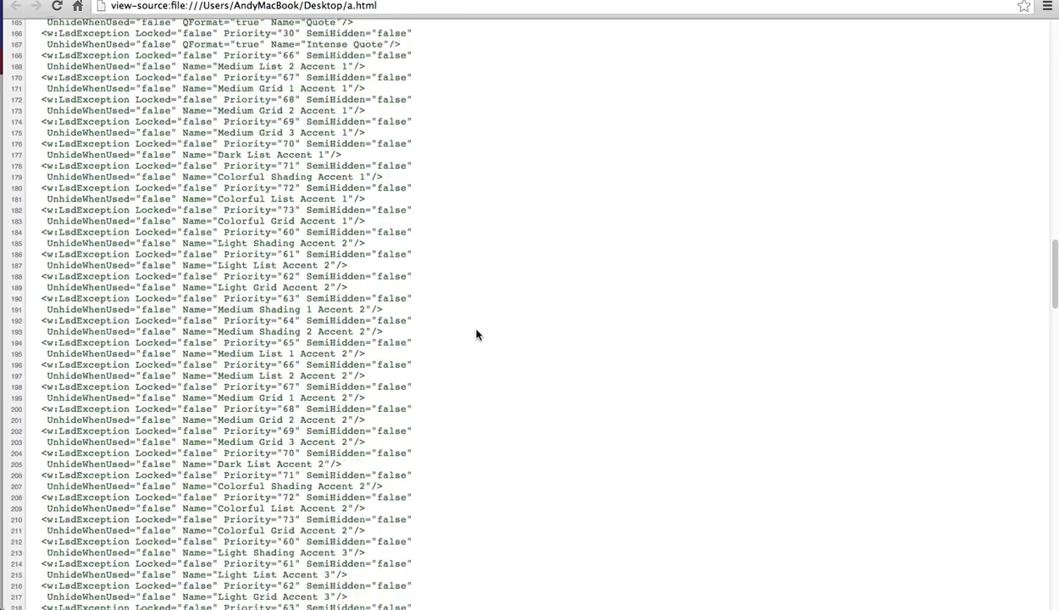
{"action": "scroll", "coordinate": [476, 335], "scroll_direction": "down", "scroll_amount": 20}
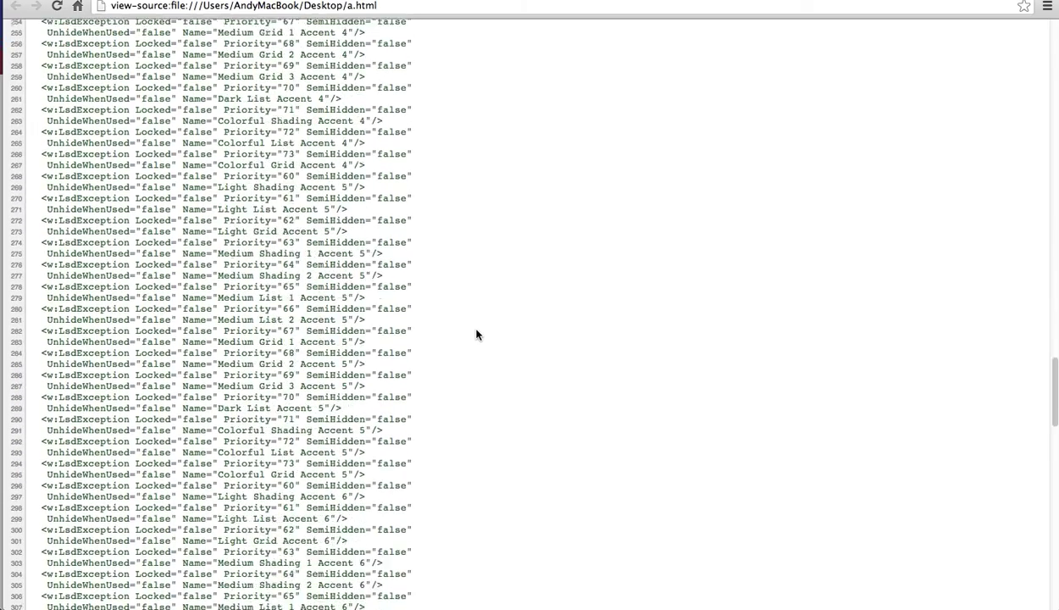
{"action": "scroll", "coordinate": [477, 335], "scroll_direction": "down", "scroll_amount": 20}
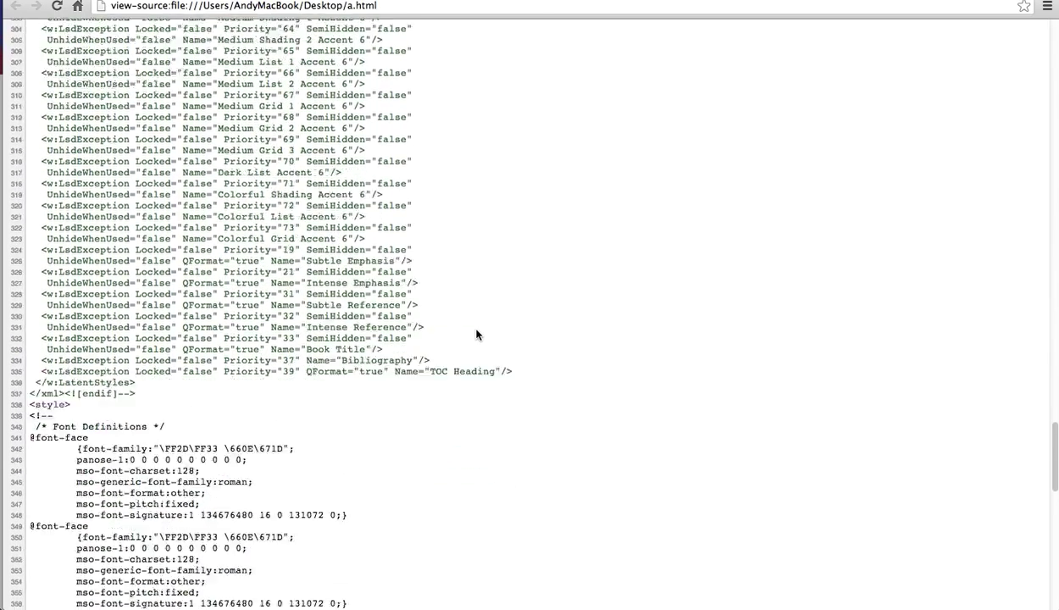
{"action": "scroll", "coordinate": [476, 334], "scroll_direction": "down", "scroll_amount": 20}
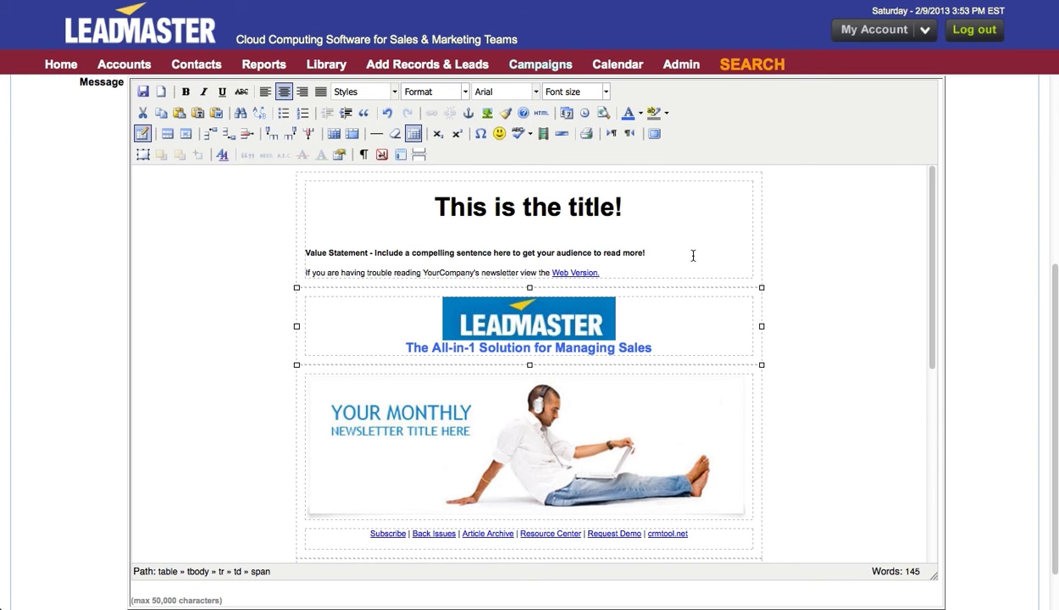
{"action": "left_click", "coordinate": [540, 113]}
{"action": "scroll", "coordinate": [568, 226], "scroll_direction": "down", "scroll_amount": 10}
{"action": "scroll", "coordinate": [568, 226], "scroll_direction": "down", "scroll_amount": 5}
{"action": "left_click", "coordinate": [778, 580]}
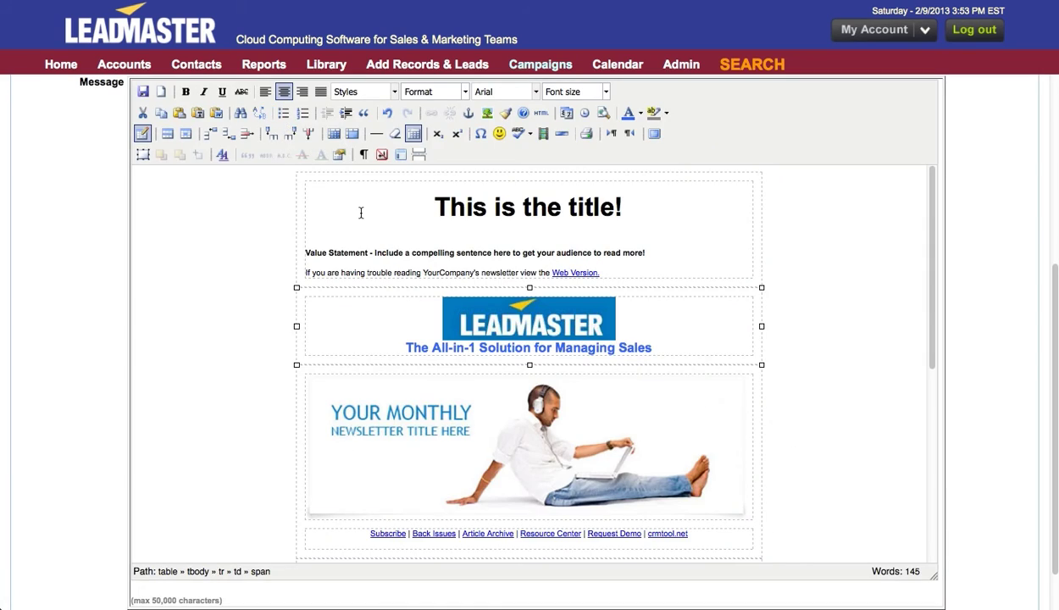